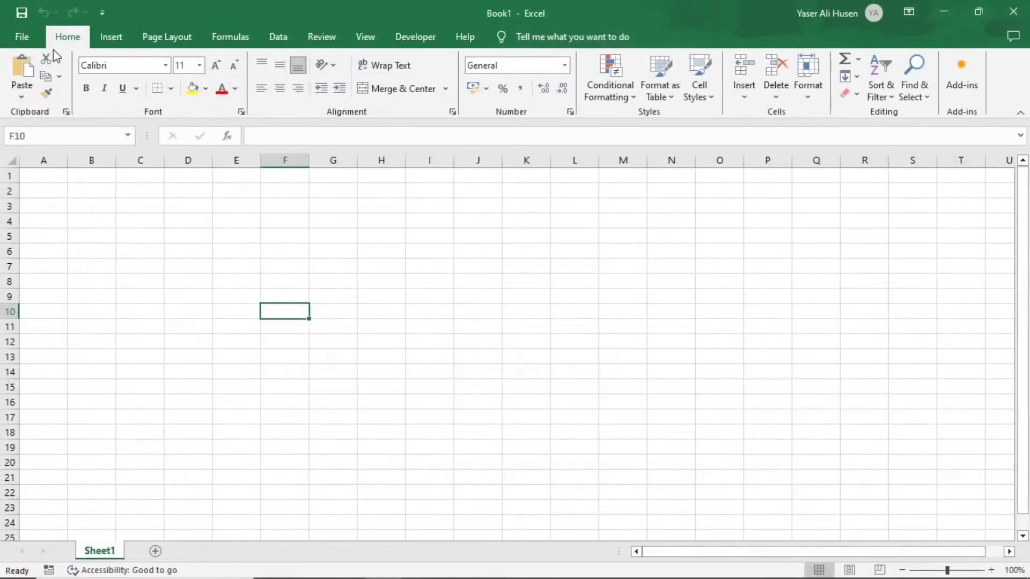
- Enable the Microsoft Data Streamer for Excel COM add-in via Customize the Ribbon > Add-ins
{"action": "right_click", "coordinate": [19, 38]}
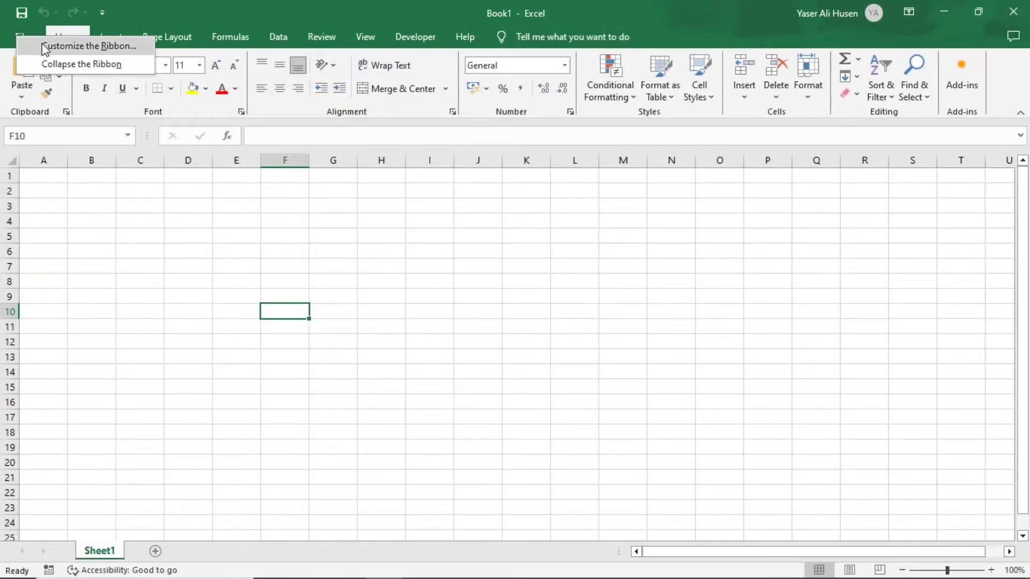
{"action": "left_click", "coordinate": [43, 47]}
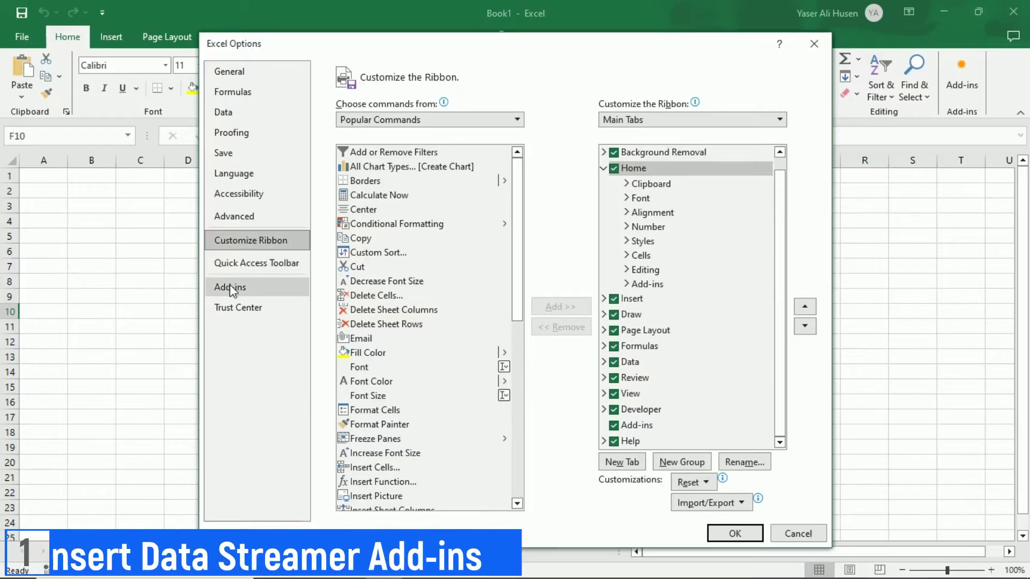
{"action": "left_click", "coordinate": [229, 288]}
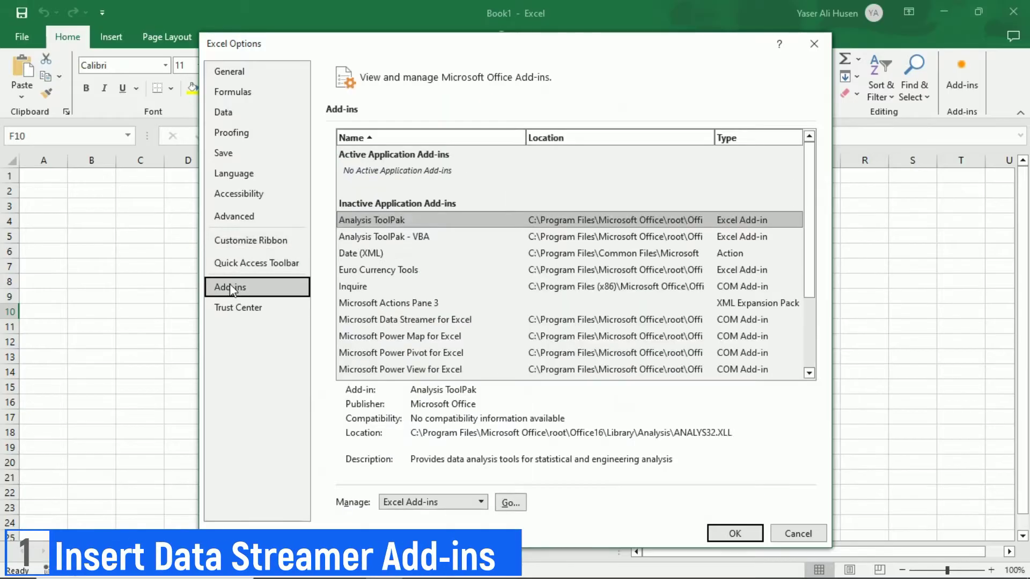
{"action": "left_click", "coordinate": [481, 502]}
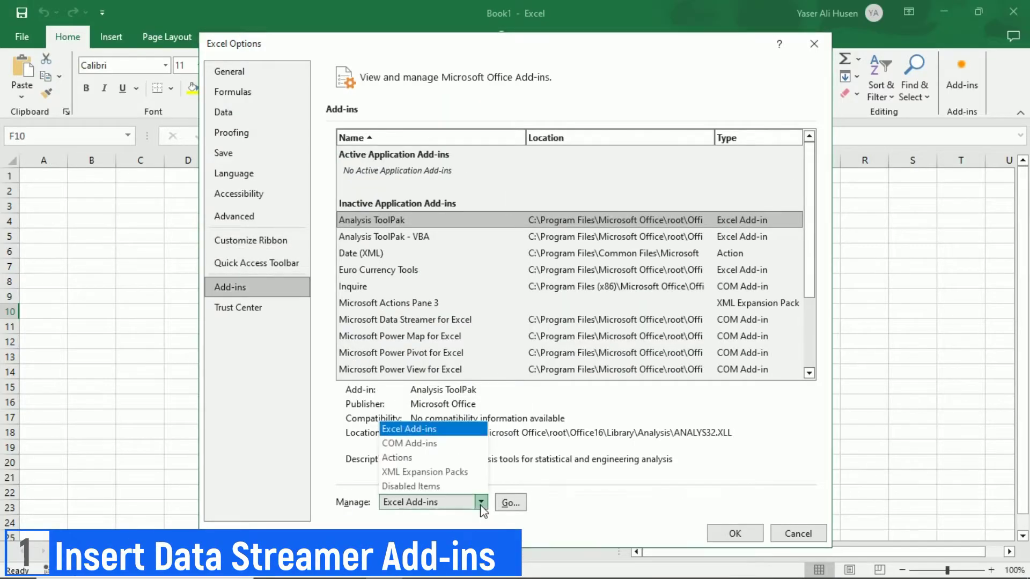
{"action": "left_click", "coordinate": [429, 444]}
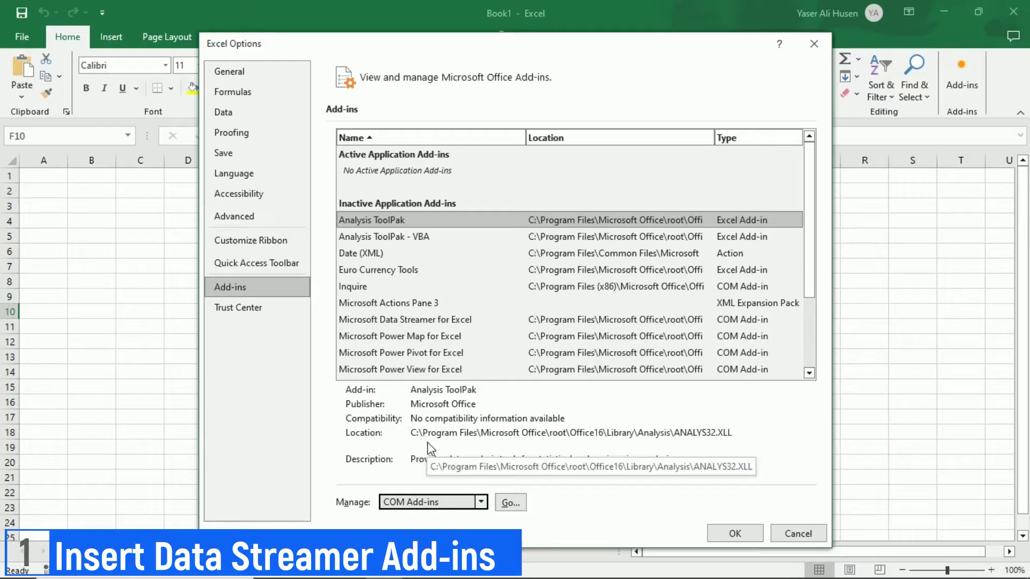
{"action": "left_click", "coordinate": [423, 319]}
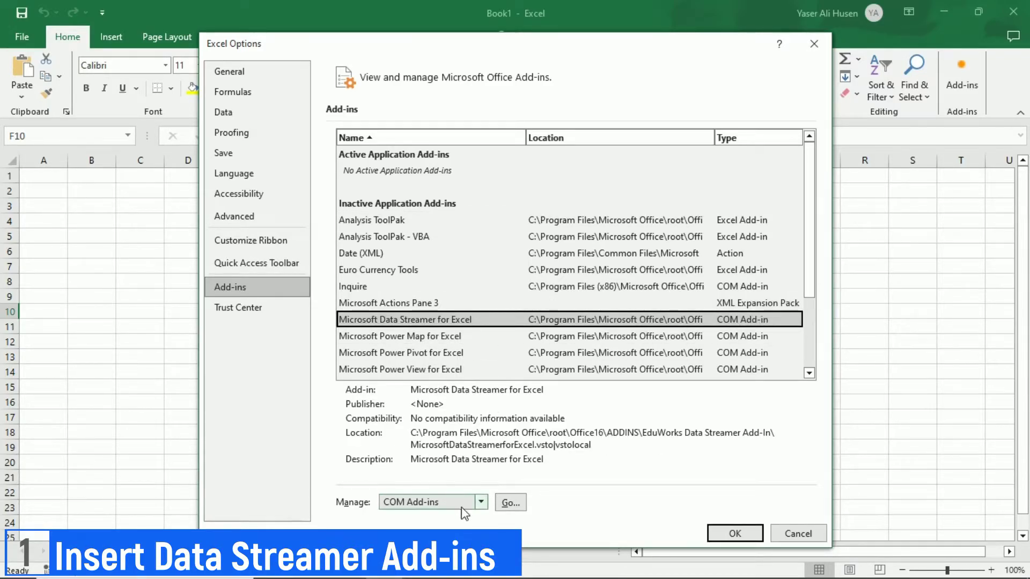
{"action": "left_click", "coordinate": [509, 503]}
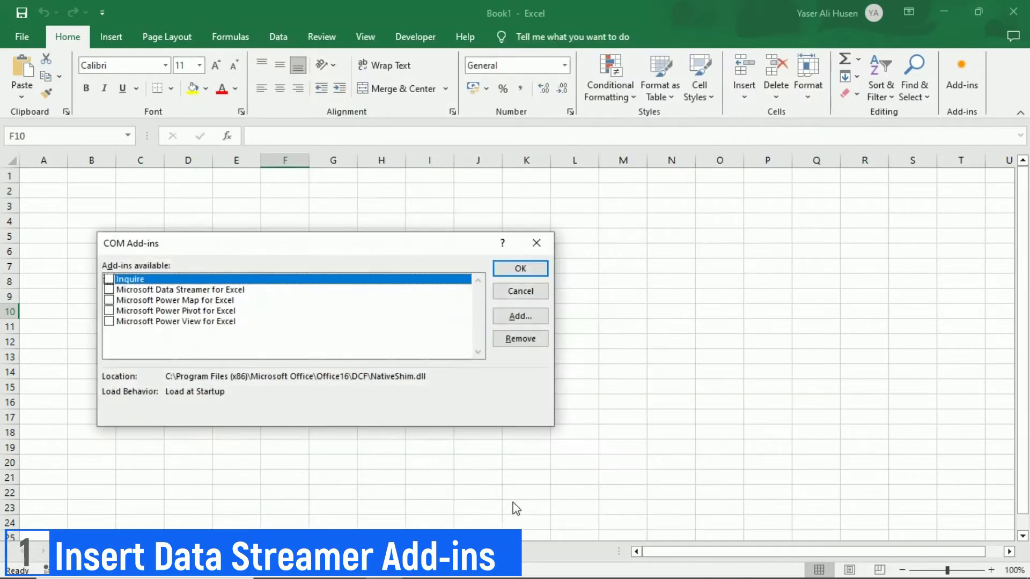
{"action": "left_click", "coordinate": [110, 290]}
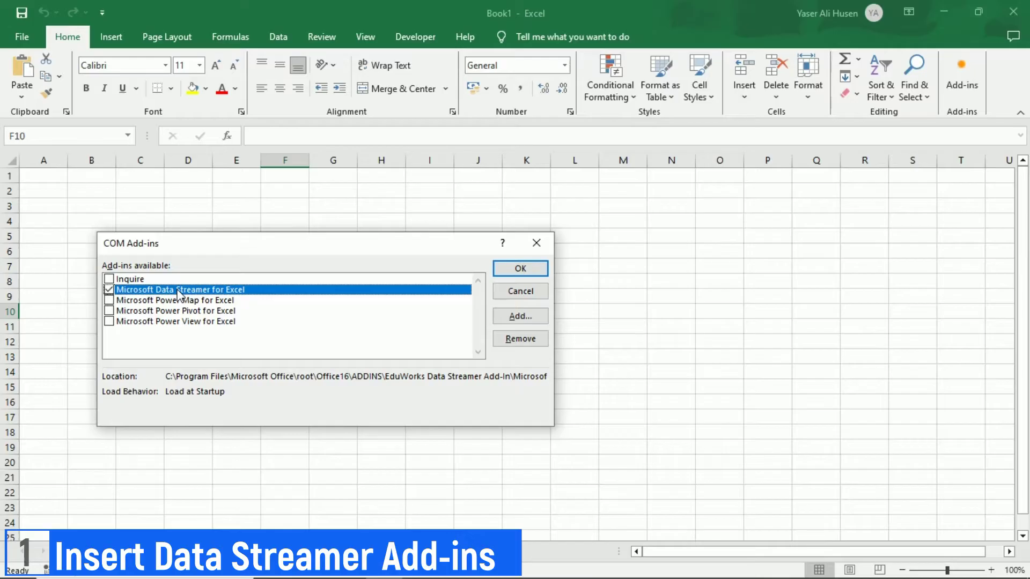
{"action": "left_click", "coordinate": [519, 269]}
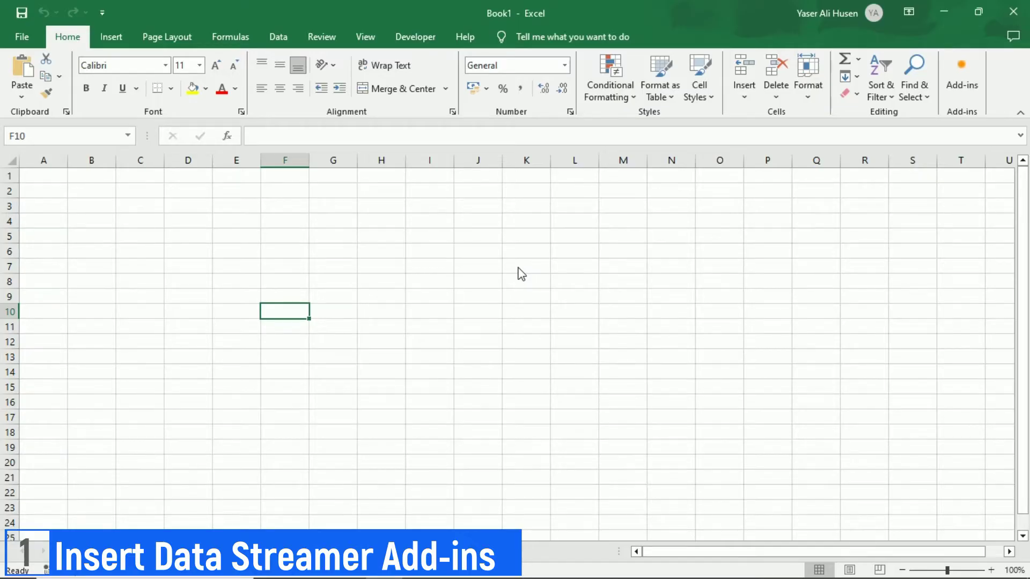
- Look over Data Streamer's Connect a Device list and Advanced settings, cancelling without saving any changes
{"action": "left_click", "coordinate": [520, 271]}
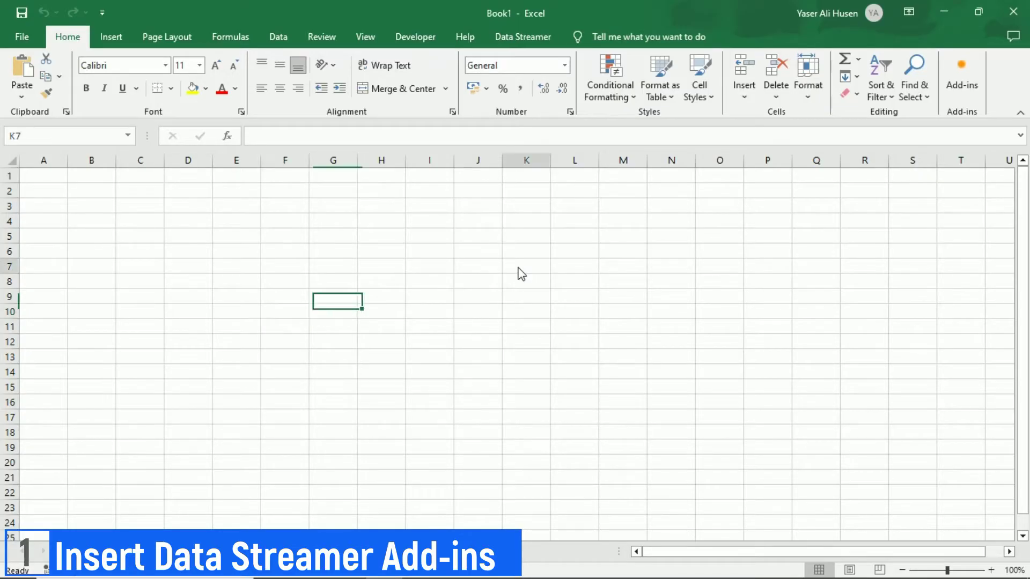
{"action": "left_click", "coordinate": [524, 43]}
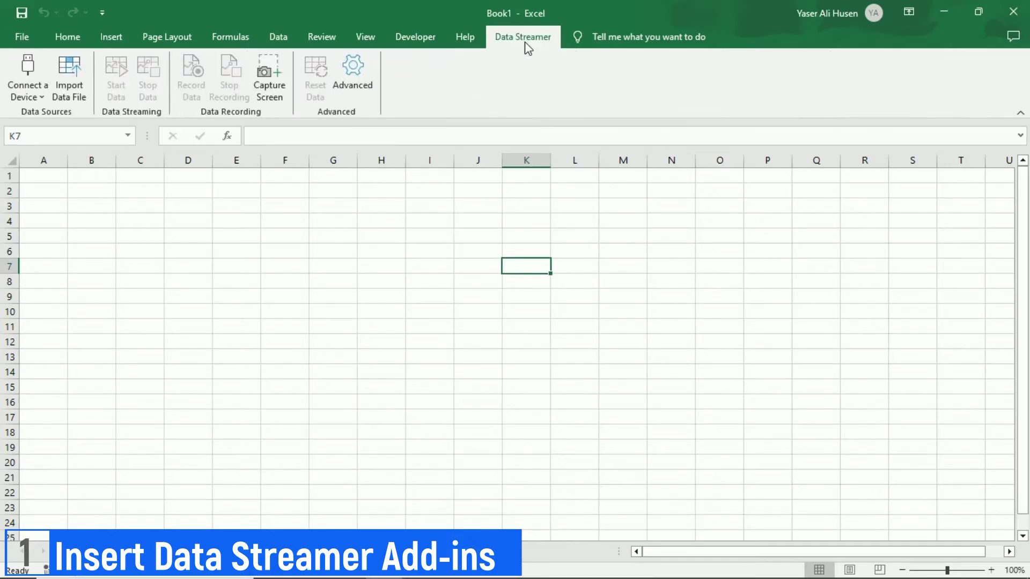
{"action": "left_click", "coordinate": [27, 81]}
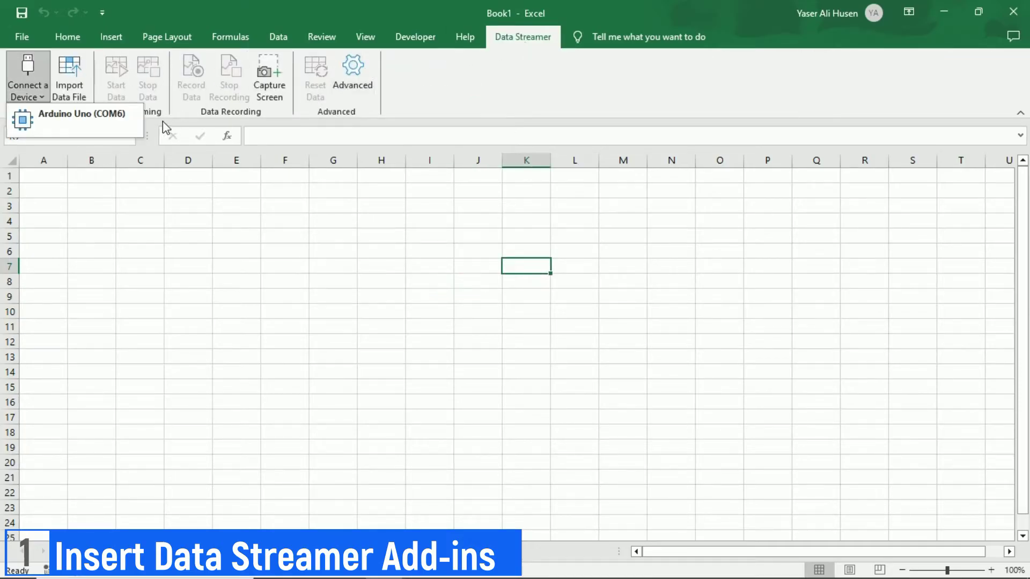
{"action": "left_click", "coordinate": [101, 235]}
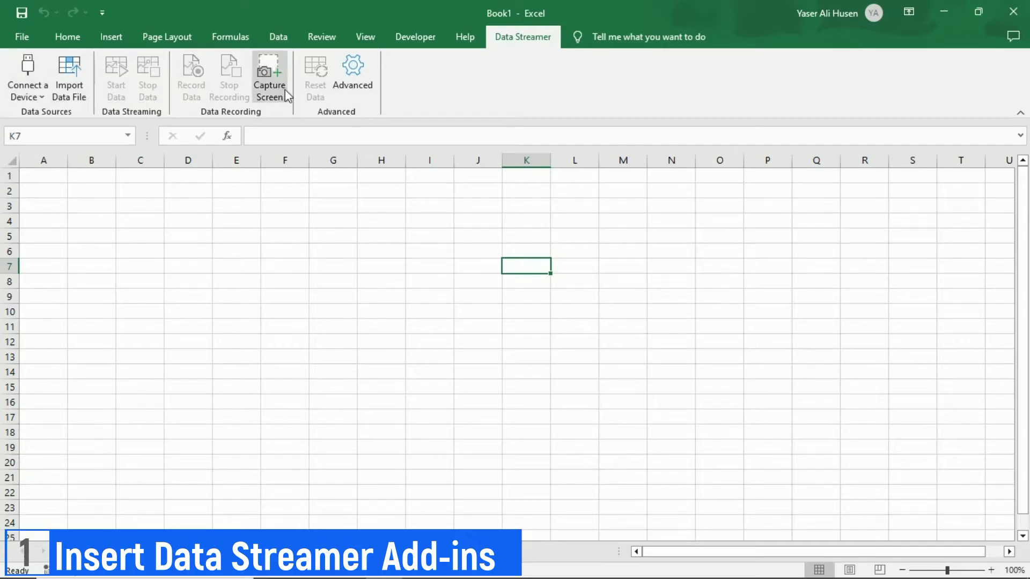
{"action": "left_click", "coordinate": [356, 91]}
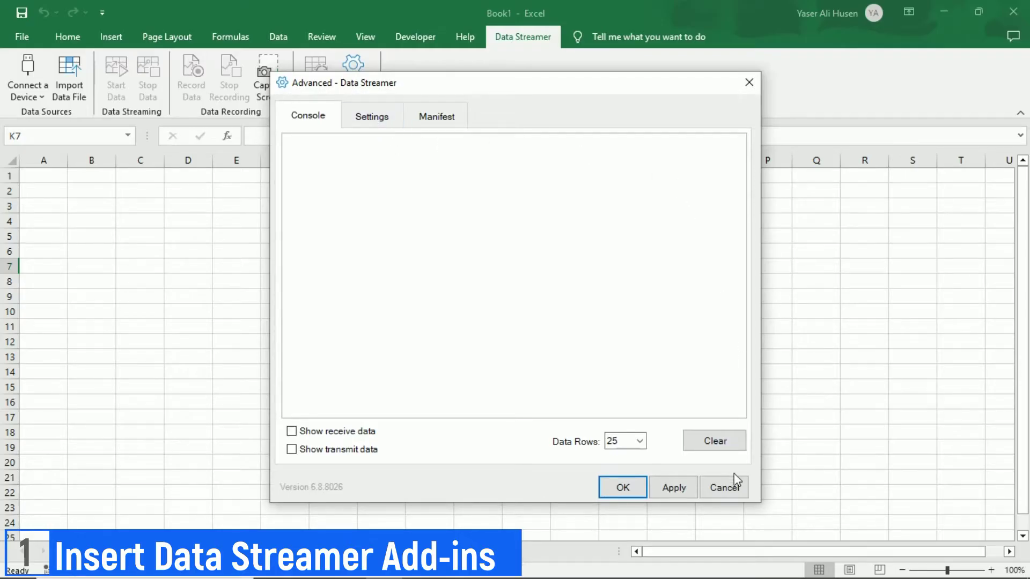
{"action": "left_click", "coordinate": [725, 487]}
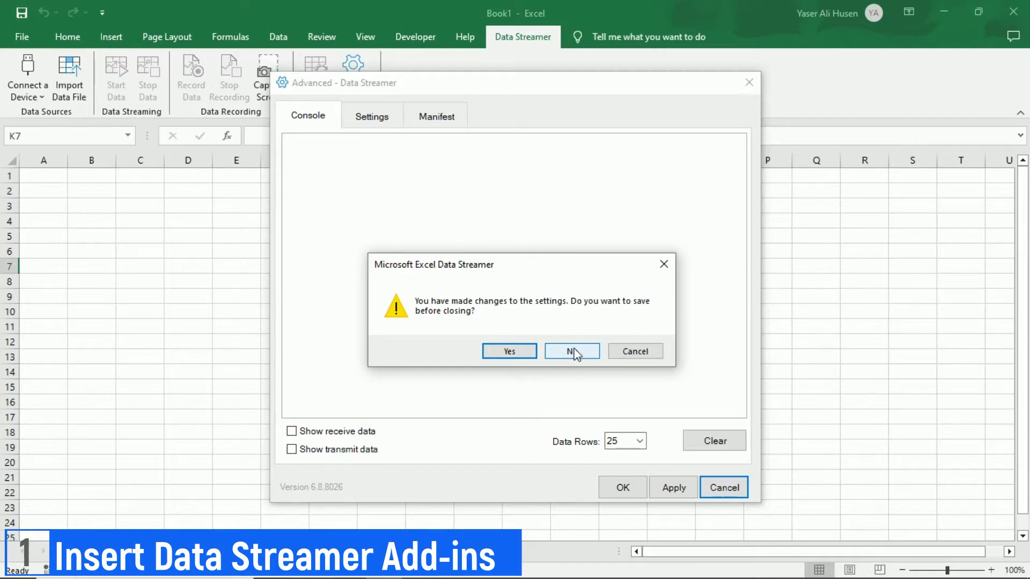
{"action": "left_click", "coordinate": [576, 352]}
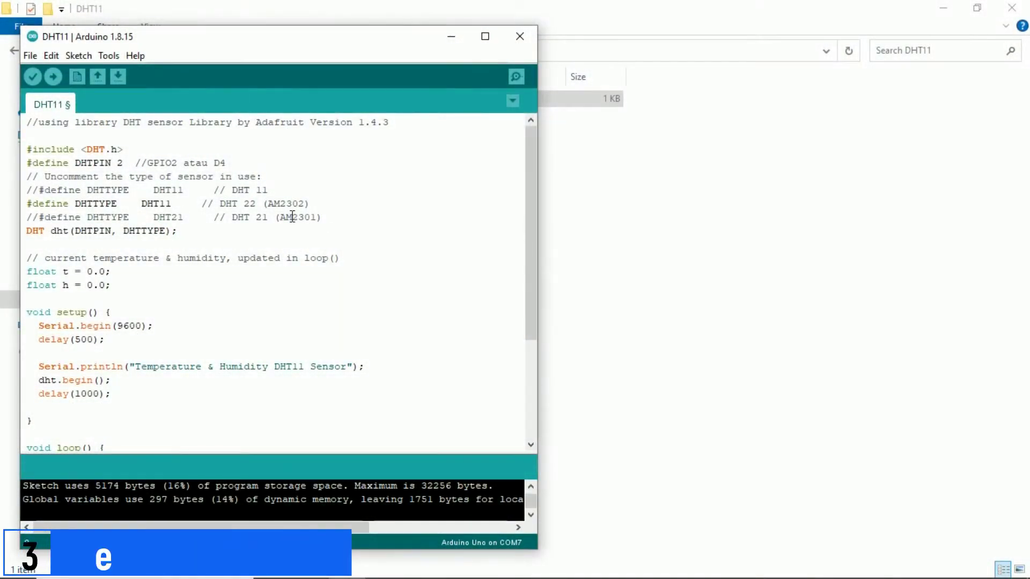
- Review the DHTPIN define and loop() print lines, then upload the DHT11 sketch to the Uno on COM7
{"action": "left_click_drag", "start_coordinate": [124, 162], "coordinate": [28, 162]}
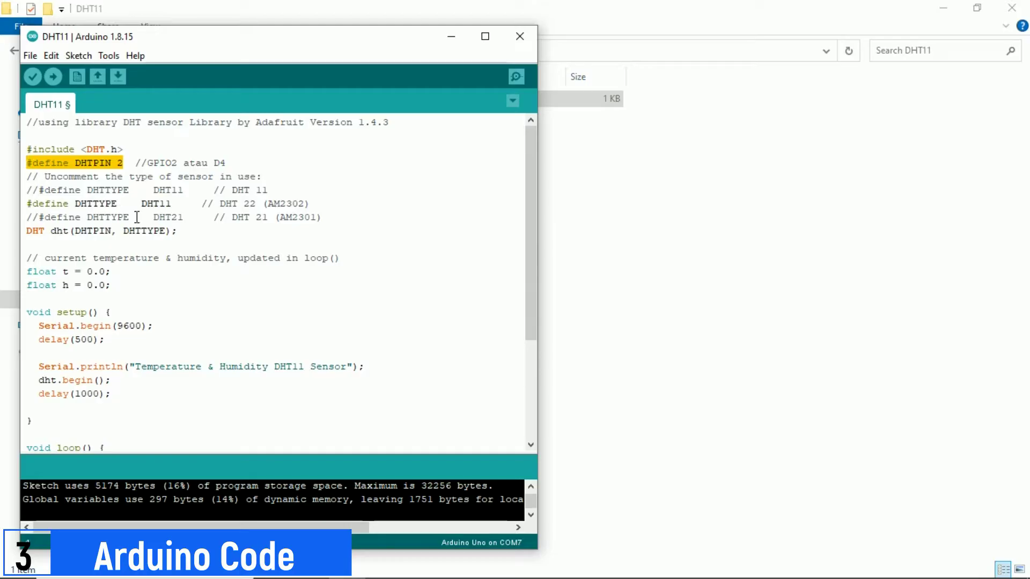
{"action": "scroll", "coordinate": [137, 217], "scroll_direction": "down", "scroll_amount": 2}
{"action": "scroll", "coordinate": [137, 217], "scroll_direction": "down", "scroll_amount": 1}
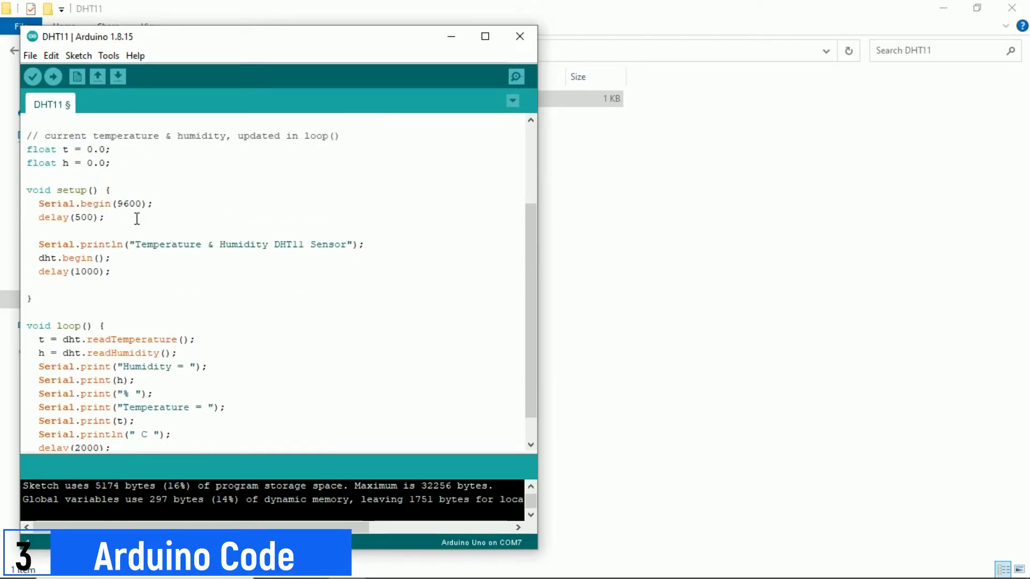
{"action": "scroll", "coordinate": [137, 218], "scroll_direction": "down", "scroll_amount": 1}
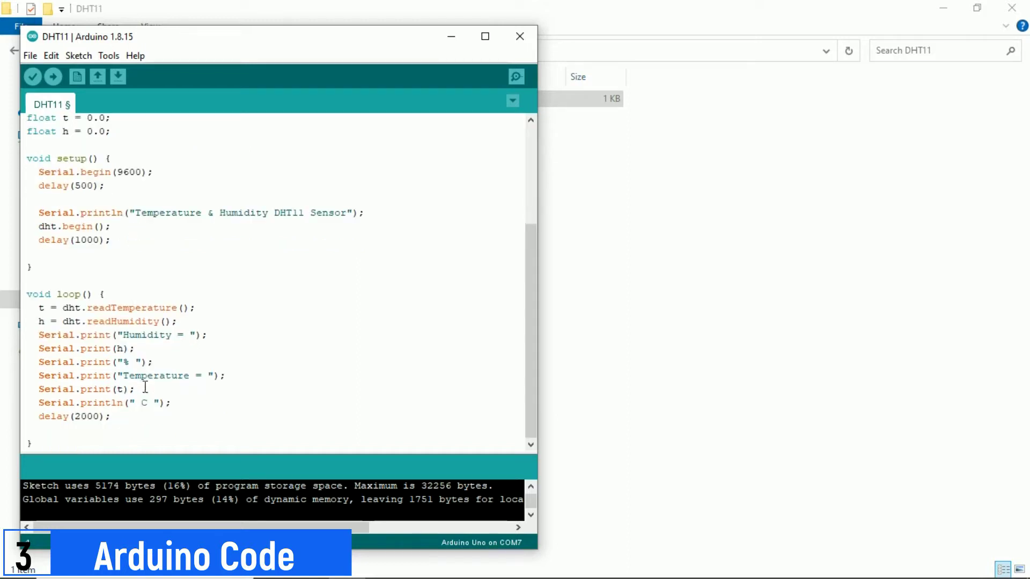
{"action": "left_click_drag", "start_coordinate": [189, 403], "coordinate": [27, 307]}
{"action": "left_click", "coordinate": [128, 267]}
{"action": "left_click", "coordinate": [54, 76]}
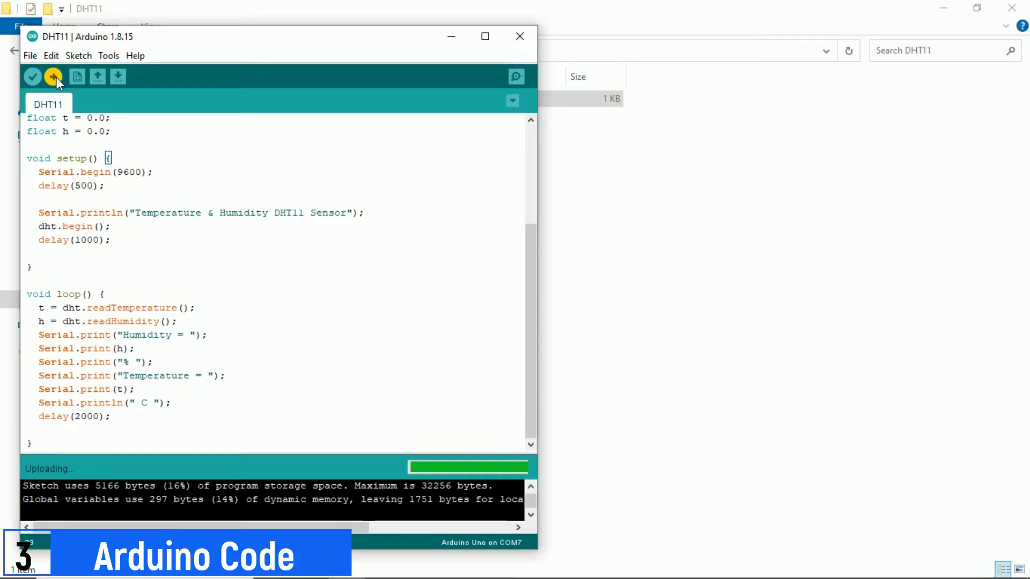
- Show the Serial Monitor and highlight the latest Humidity = 77.00% and Temperature = 33.40 C readings
{"action": "left_click", "coordinate": [110, 56]}
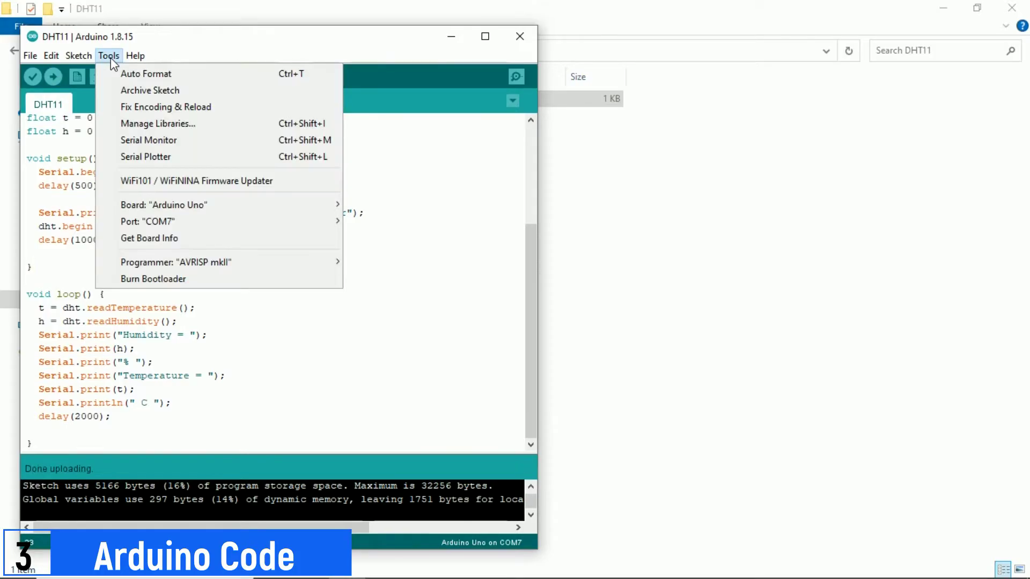
{"action": "left_click", "coordinate": [119, 140]}
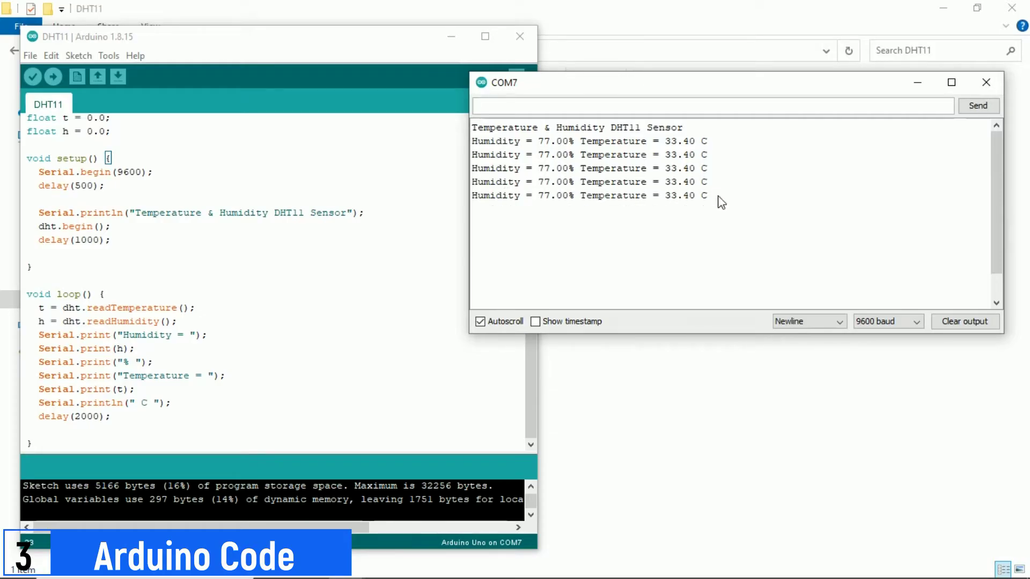
{"action": "left_click_drag", "start_coordinate": [719, 199], "coordinate": [513, 198]}
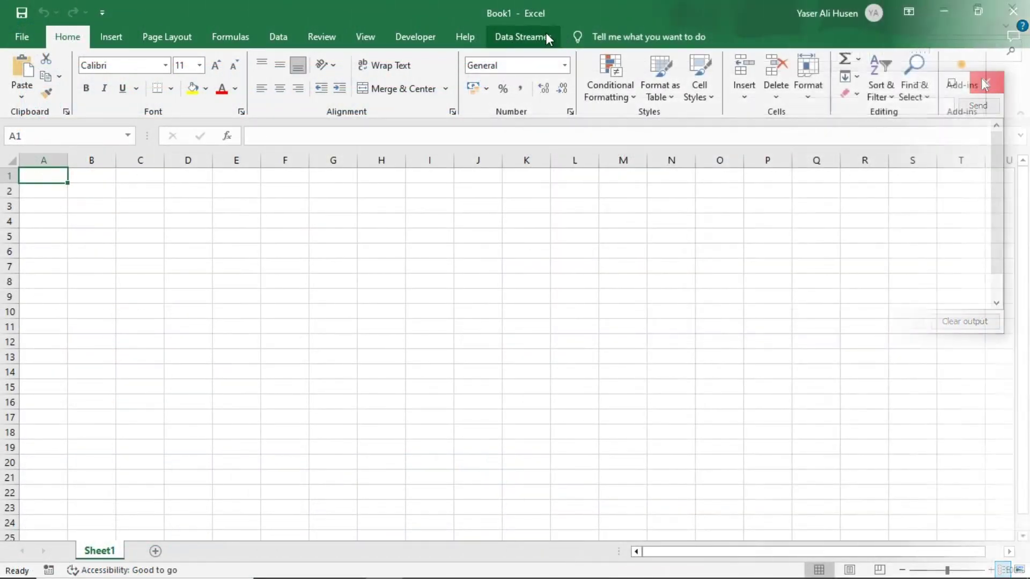
- Connect Data Streamer to USB-SERIAL CH340 (COM7) and select the CH1 header on the new Data In sheet
{"action": "left_click", "coordinate": [547, 37]}
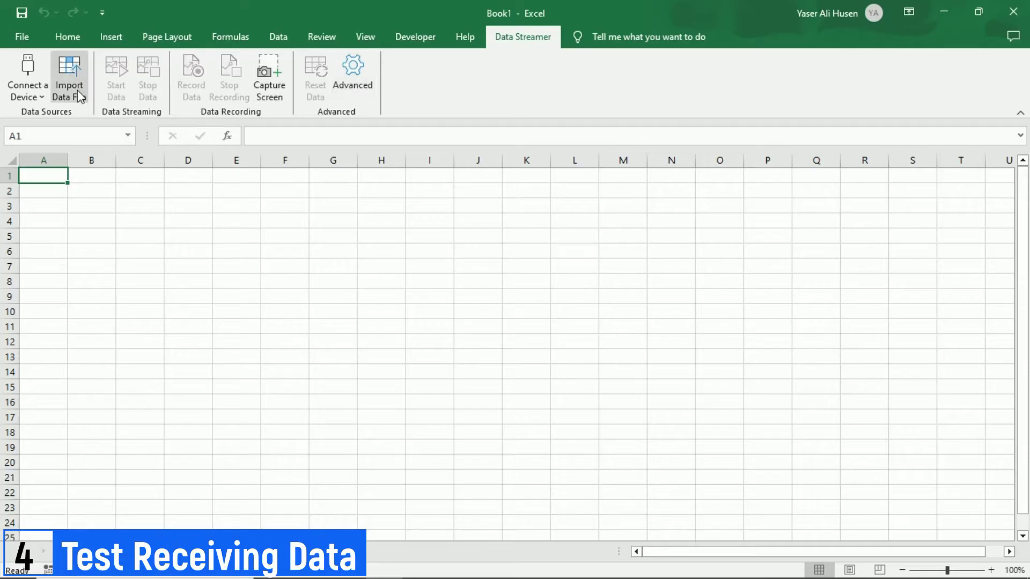
{"action": "left_click", "coordinate": [30, 91]}
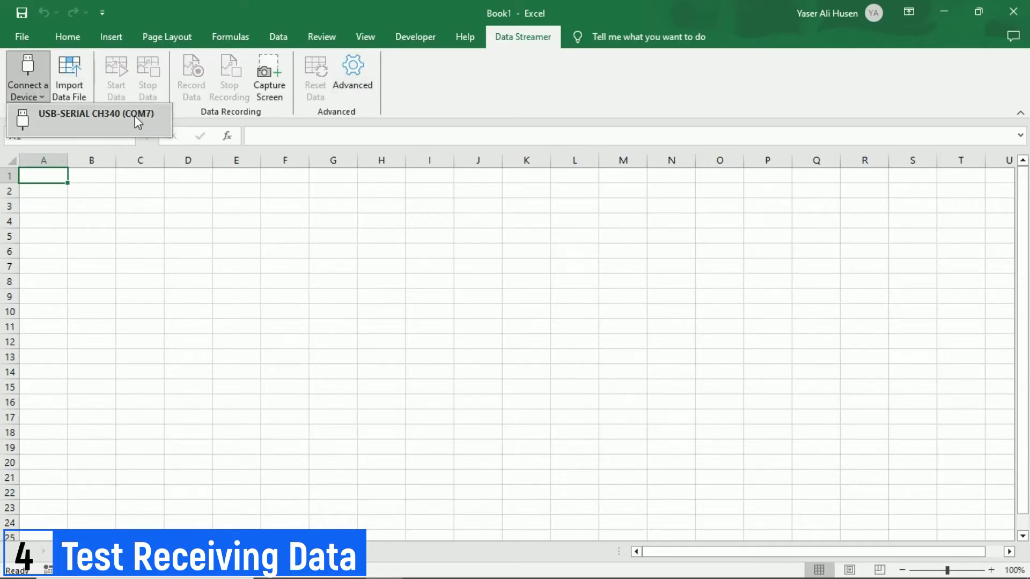
{"action": "left_click", "coordinate": [135, 116]}
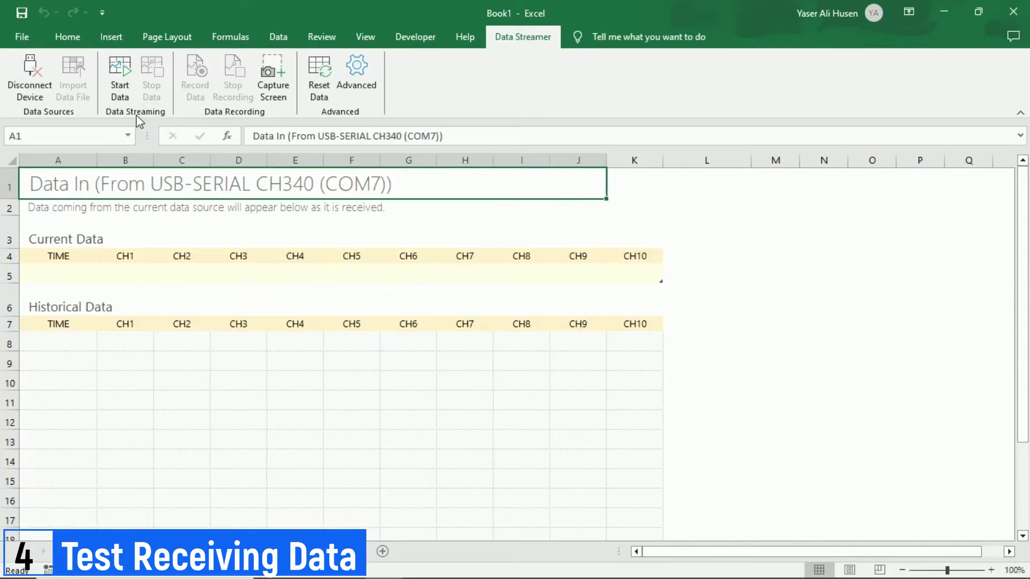
{"action": "left_click", "coordinate": [130, 257]}
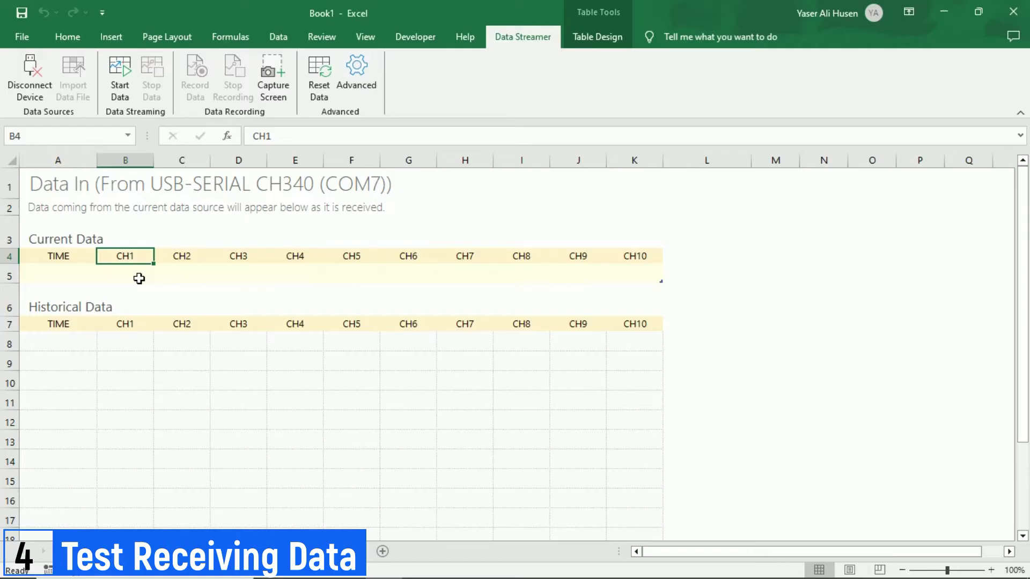
- Start streaming and inspect the full current humidity/temperature reading text in cell B5
{"action": "left_click", "coordinate": [121, 91]}
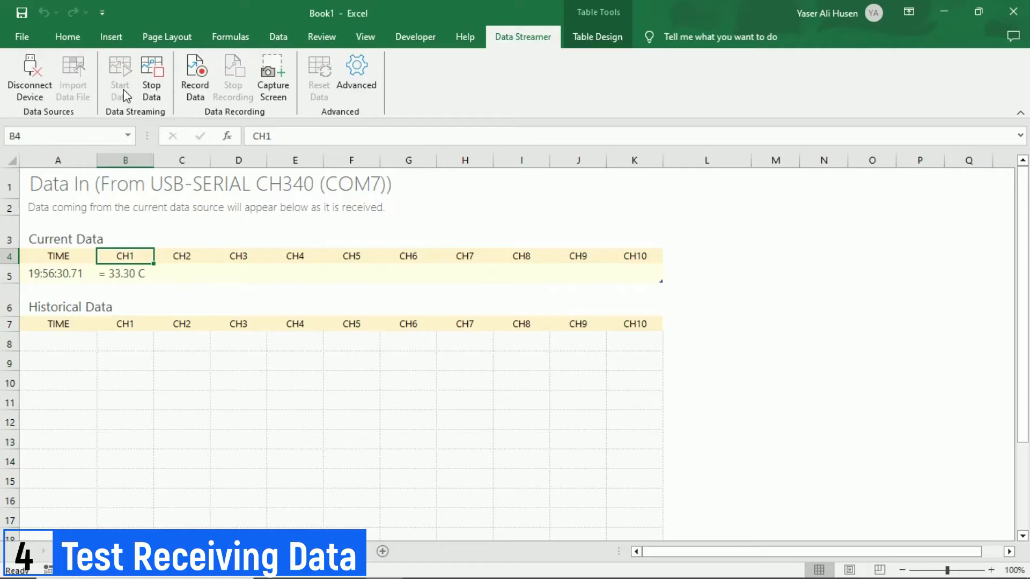
{"action": "scroll", "coordinate": [129, 298], "scroll_direction": "down", "scroll_amount": 3}
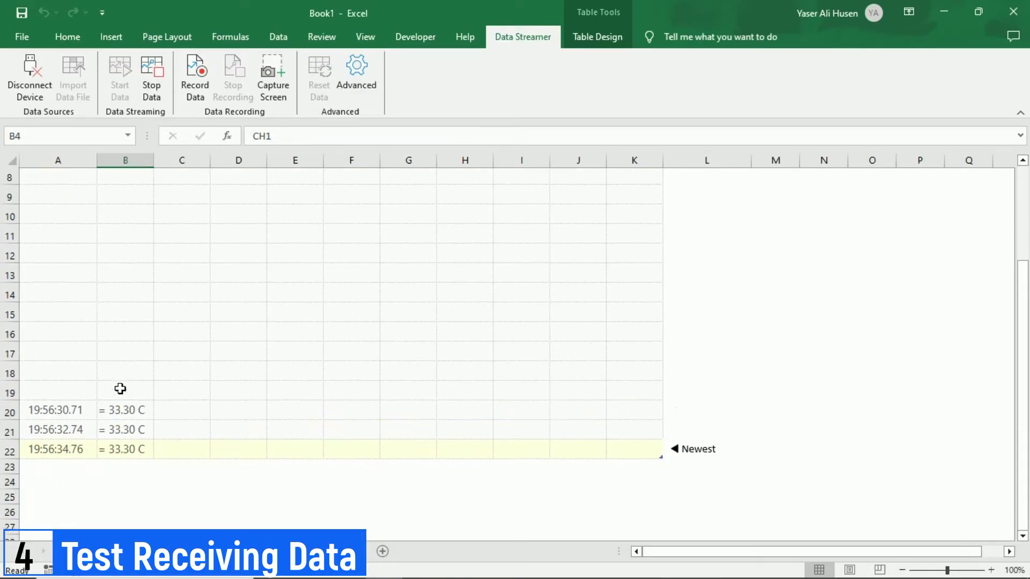
{"action": "scroll", "coordinate": [119, 385], "scroll_direction": "up", "scroll_amount": 3}
{"action": "left_click", "coordinate": [127, 273]}
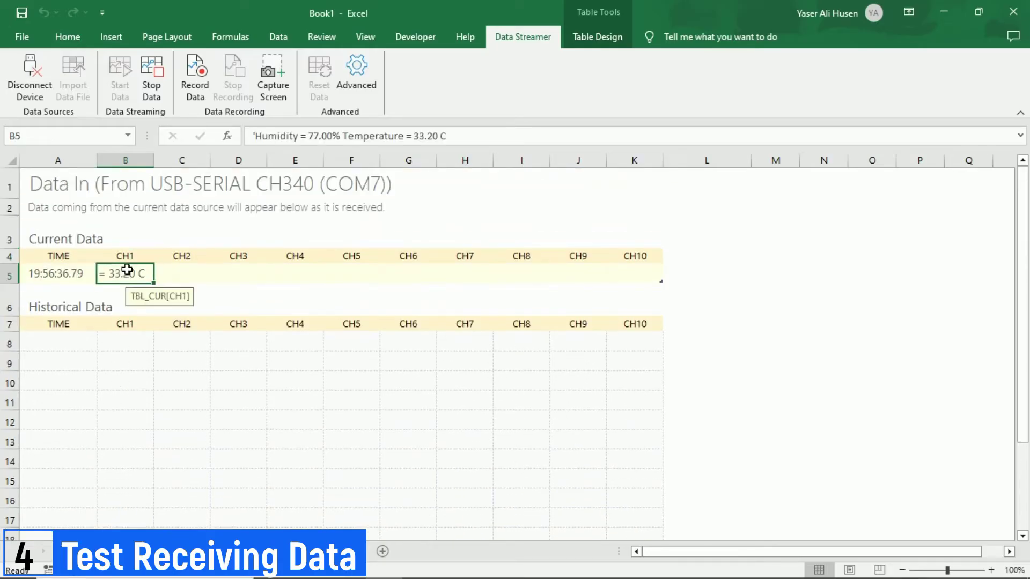
{"action": "left_click_drag", "start_coordinate": [456, 137], "coordinate": [254, 136]}
{"action": "left_click", "coordinate": [288, 253]}
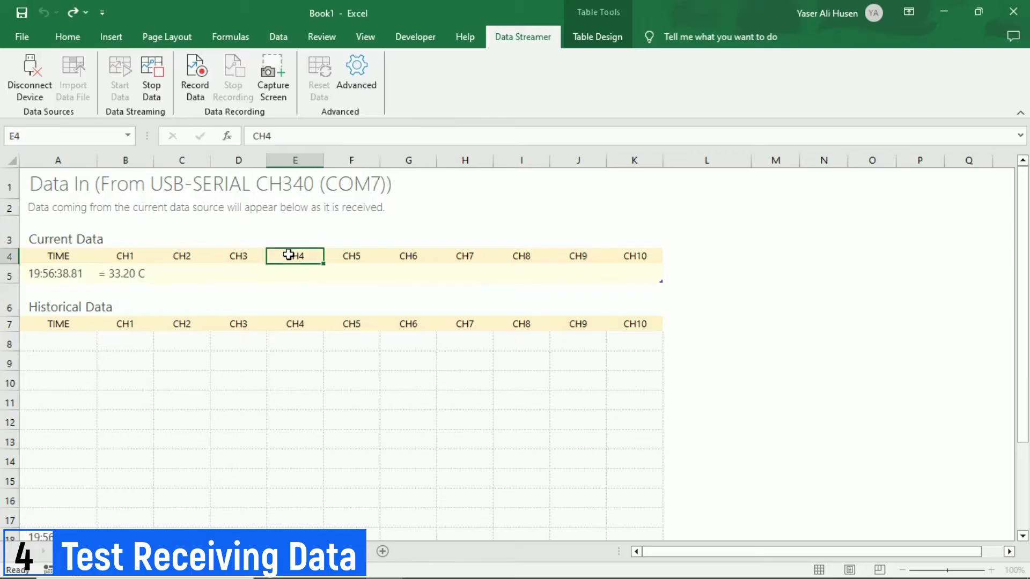
- Check the historical readings in B16–B18 and the CH1/CH2 columns, then stop the data stream
{"action": "scroll", "coordinate": [140, 376], "scroll_direction": "down", "scroll_amount": 2}
{"action": "left_click", "coordinate": [132, 351]}
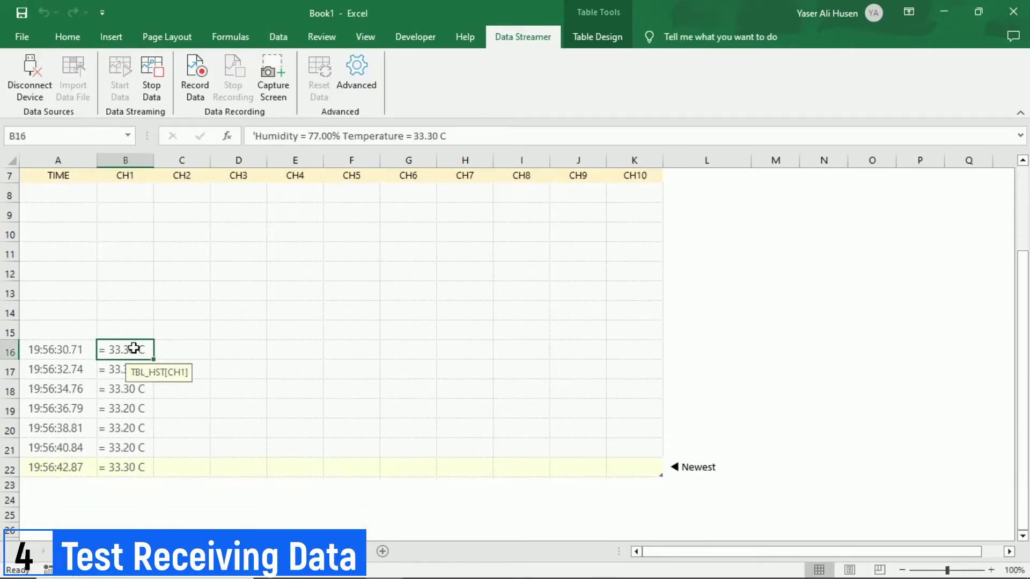
{"action": "left_click", "coordinate": [134, 387]}
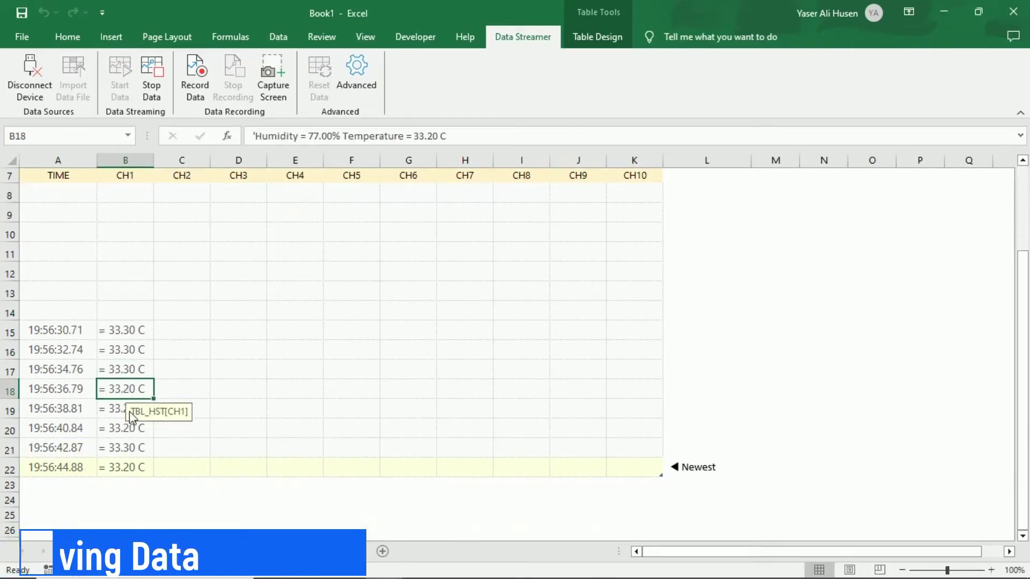
{"action": "scroll", "coordinate": [259, 229], "scroll_direction": "up", "scroll_amount": 2}
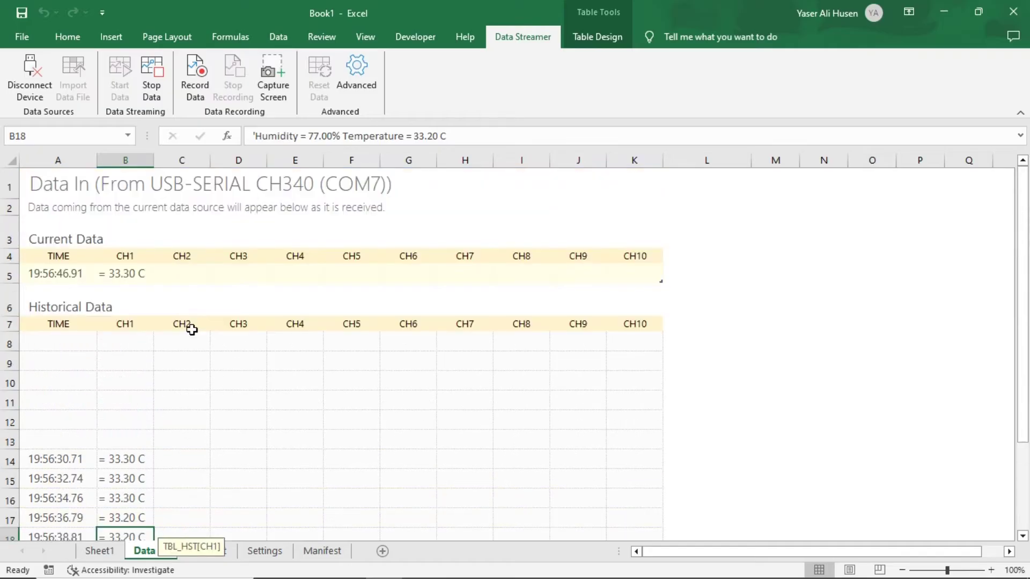
{"action": "left_click", "coordinate": [191, 326]}
{"action": "left_click", "coordinate": [141, 258]}
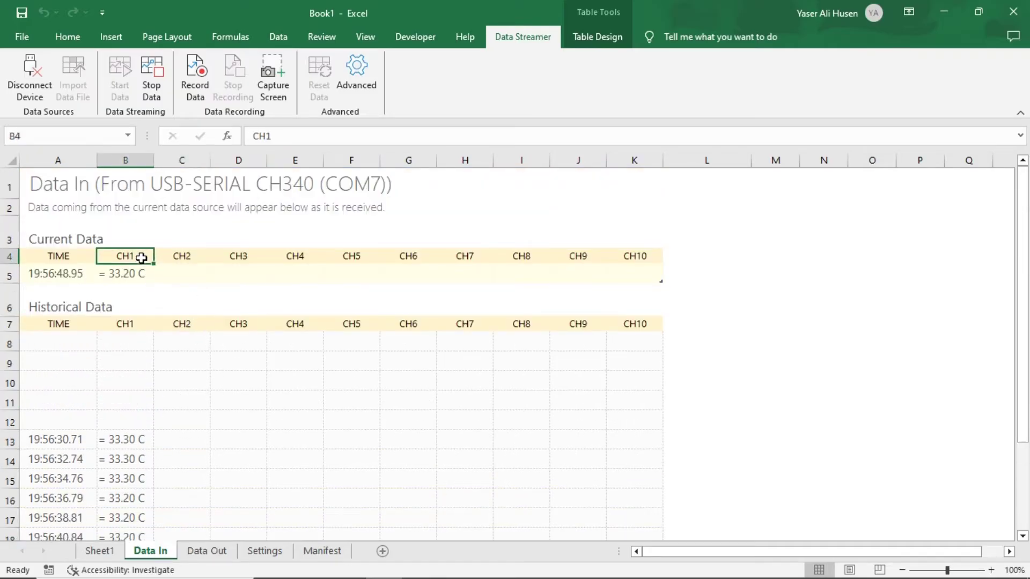
{"action": "left_click", "coordinate": [156, 75]}
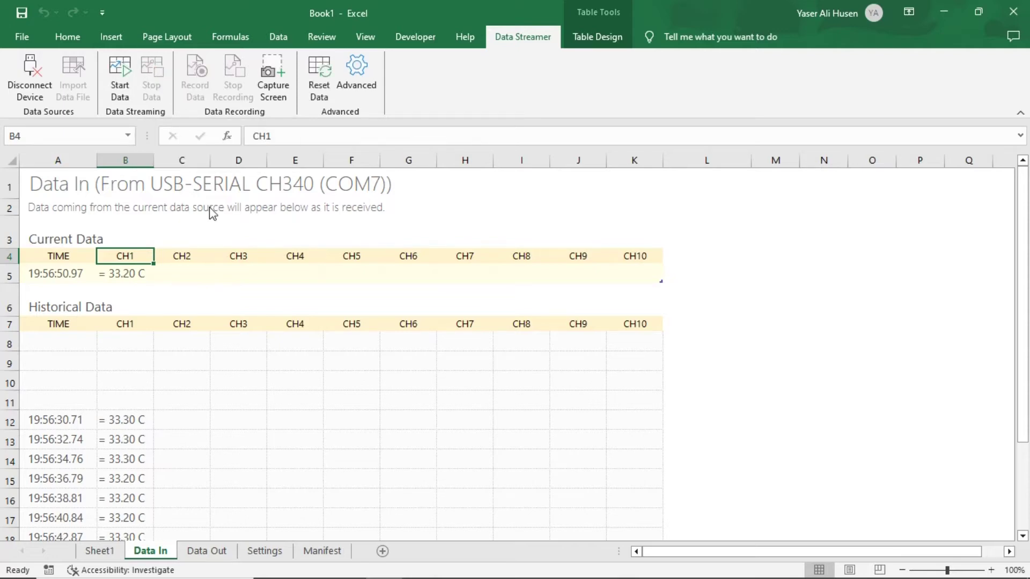
{"action": "left_click", "coordinate": [220, 237]}
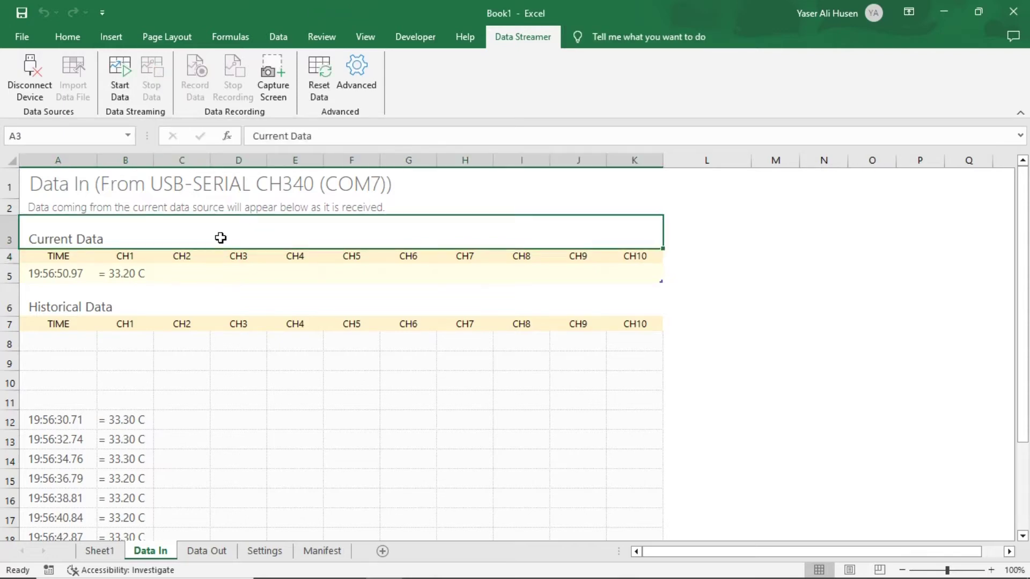
- In the Arduino sketch, delete the Humidity label print line from loop()
{"action": "mouse_move", "coordinate": [483, 556]}
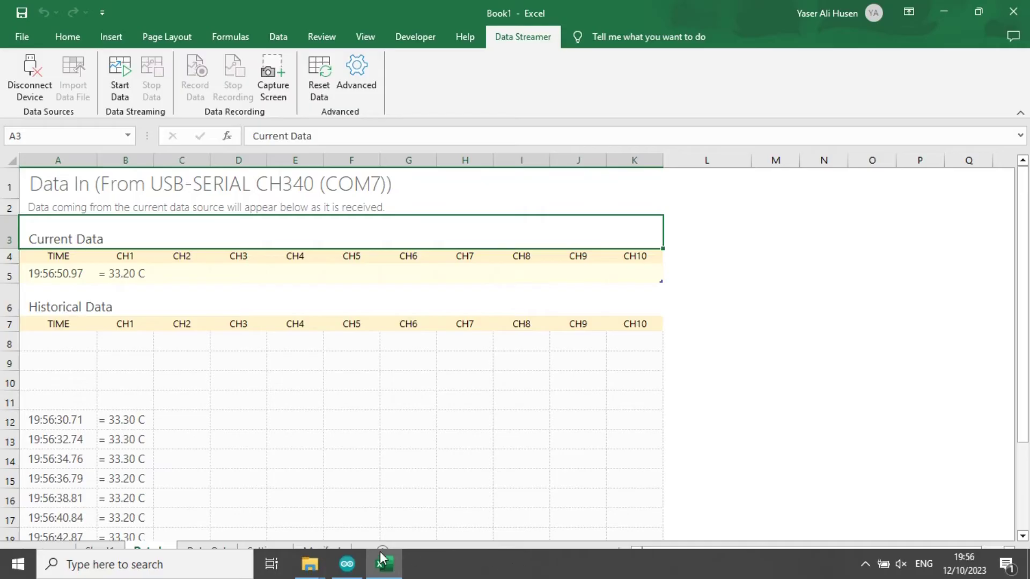
{"action": "left_click", "coordinate": [347, 564]}
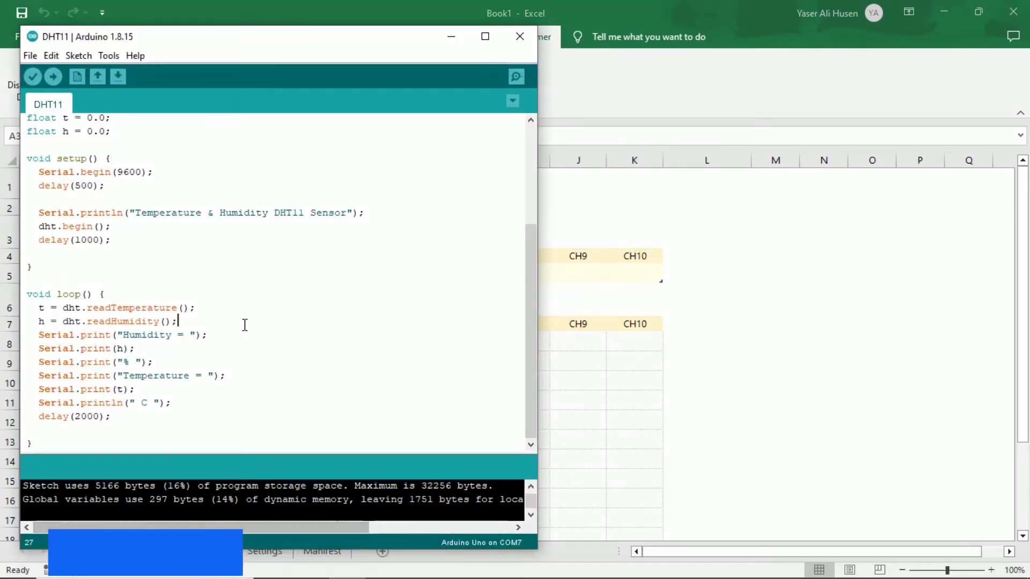
{"action": "left_click", "coordinate": [42, 332]}
{"action": "type", "text": "//"}
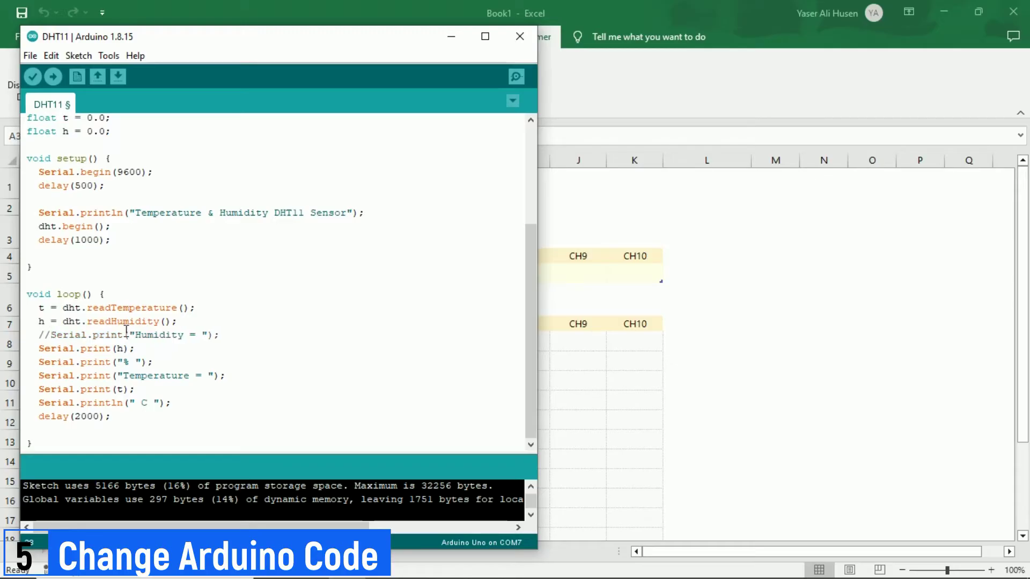
{"action": "left_click_drag", "start_coordinate": [224, 335], "coordinate": [3, 334]}
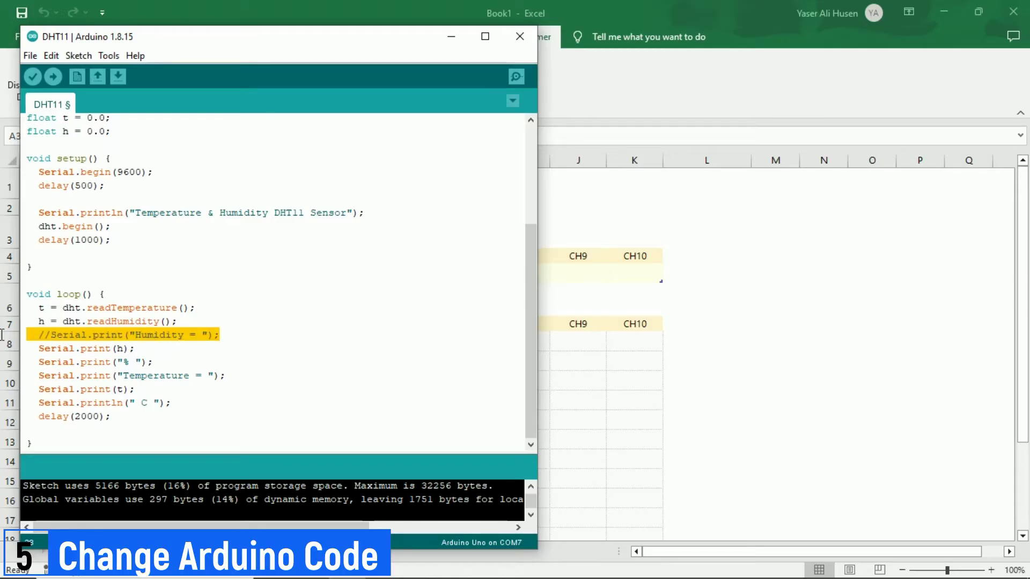
{"action": "key", "text": "BackSpace"}
{"action": "key", "text": "BackSpace"}
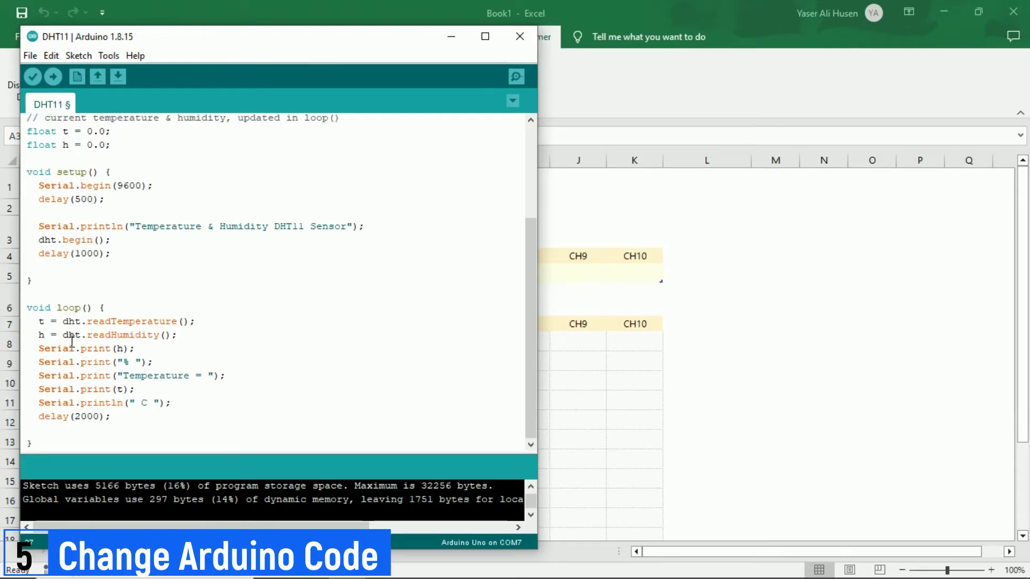
- Replace the "% " print with "," and delete the Temperature label print line
{"action": "left_click", "coordinate": [148, 359]}
{"action": "key", "text": "Left"}
{"action": "key", "text": "Left"}
{"action": "key", "text": "BackSpace"}
{"action": "key", "text": "BackSpace"}
{"action": "type", "text": ","}
{"action": "left_click_drag", "start_coordinate": [239, 376], "coordinate": [2, 377]}
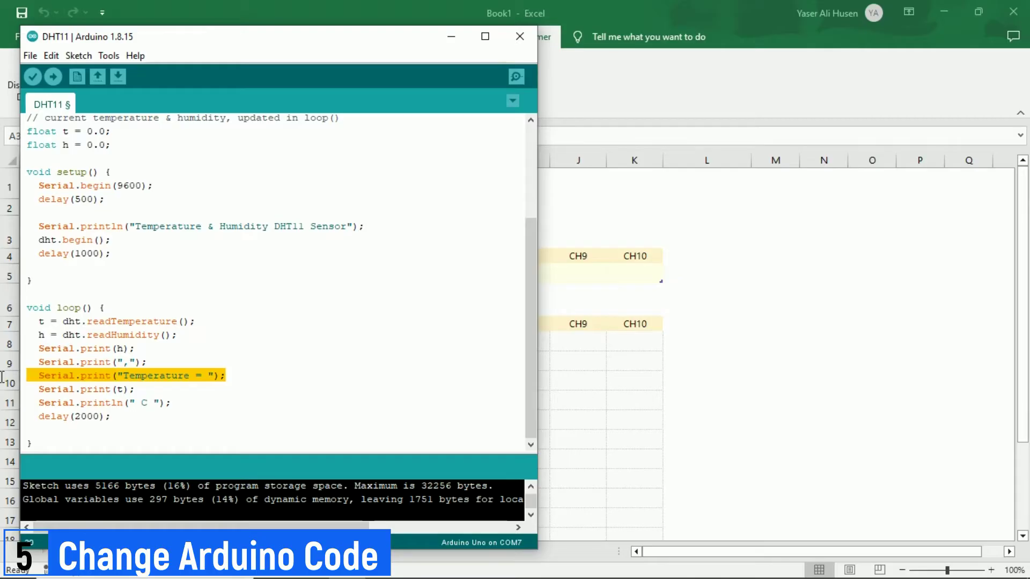
{"action": "key", "text": "BackSpace"}
{"action": "key", "text": "BackSpace"}
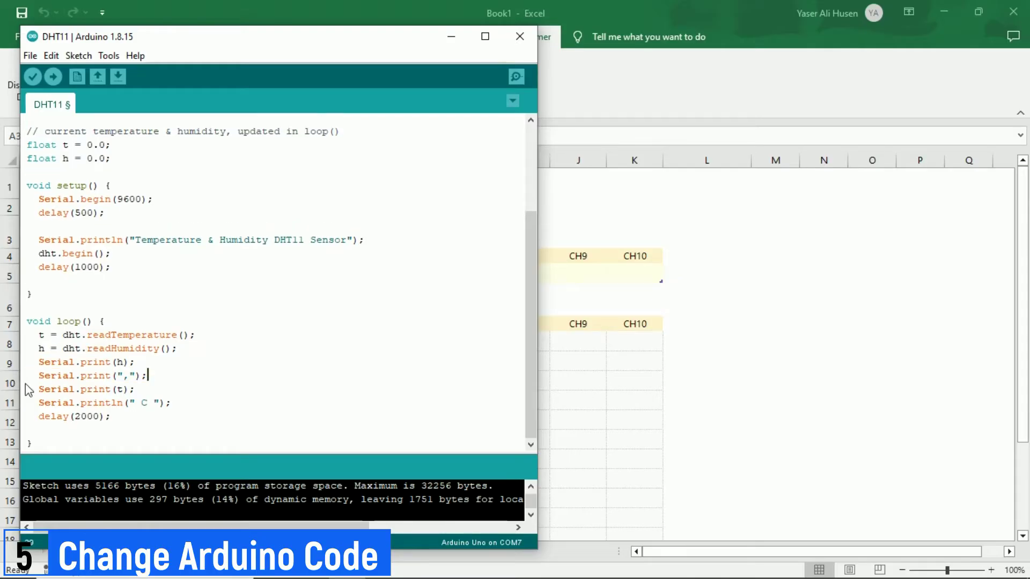
- Remove " C " from the println, review the three print lines, and upload the edited sketch
{"action": "left_click", "coordinate": [159, 403]}
{"action": "key", "text": "BackSpace"}
{"action": "key", "text": "BackSpace"}
{"action": "key", "text": "BackSpace"}
{"action": "key", "text": "BackSpace"}
{"action": "left_click", "coordinate": [216, 374]}
{"action": "left_click_drag", "start_coordinate": [136, 362], "coordinate": [24, 364]}
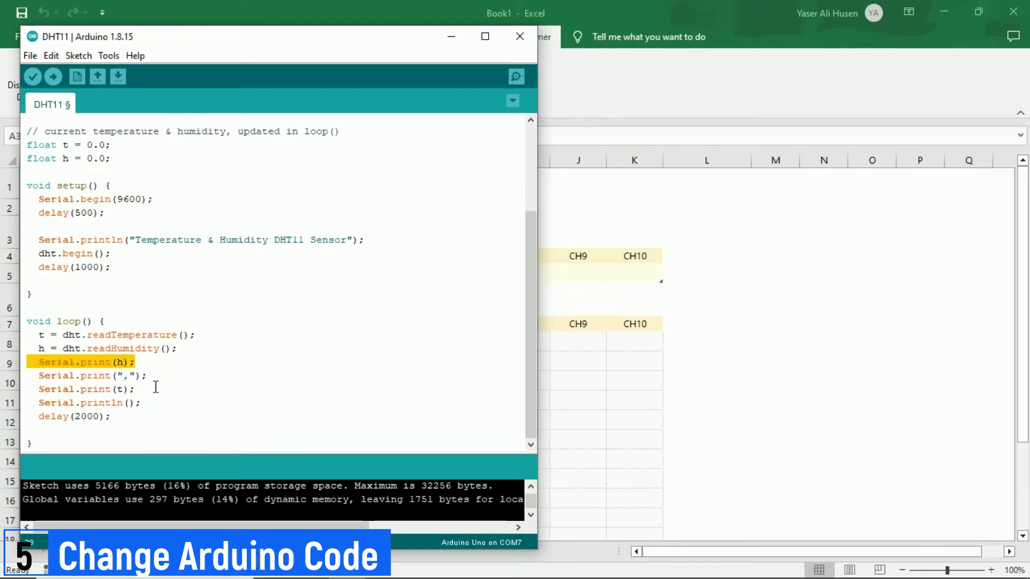
{"action": "left_click_drag", "start_coordinate": [155, 376], "coordinate": [11, 375]}
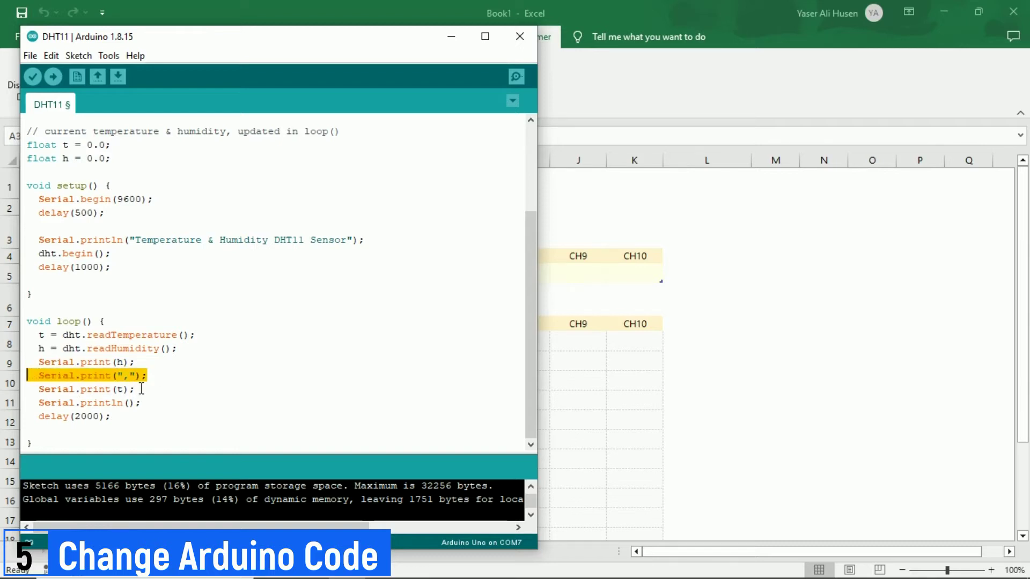
{"action": "left_click_drag", "start_coordinate": [141, 387], "coordinate": [29, 394]}
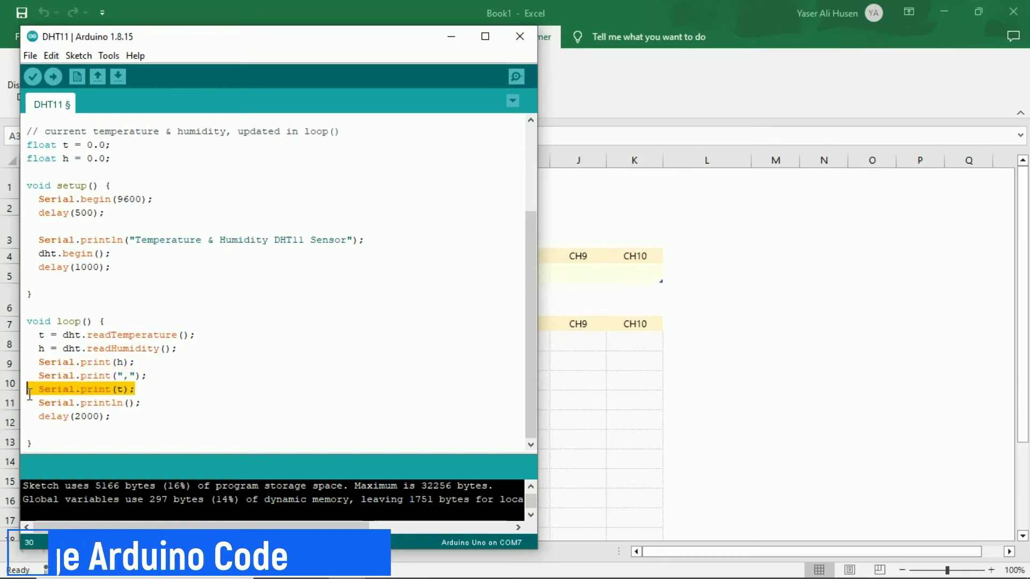
{"action": "left_click", "coordinate": [187, 376]}
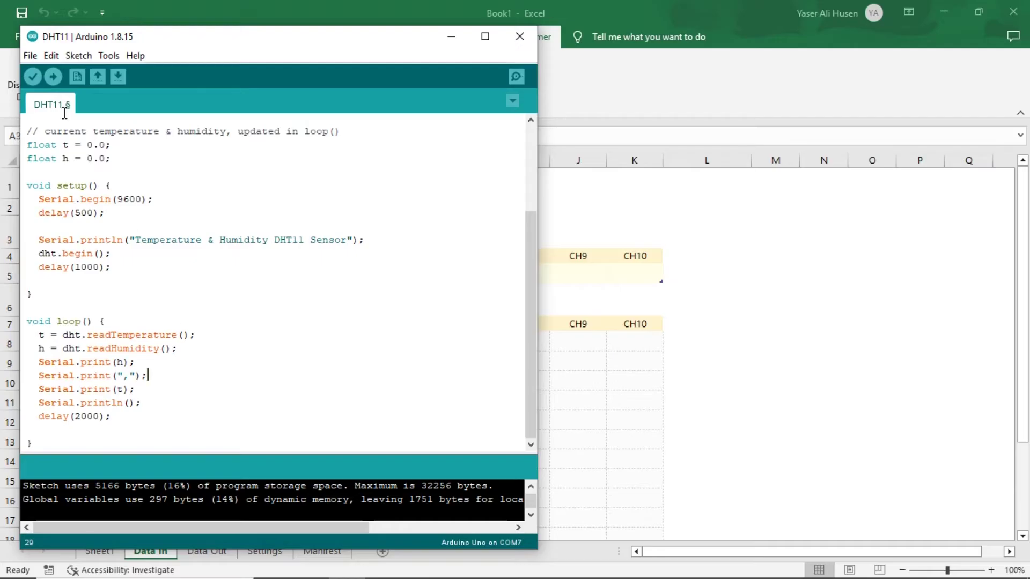
{"action": "left_click", "coordinate": [53, 78]}
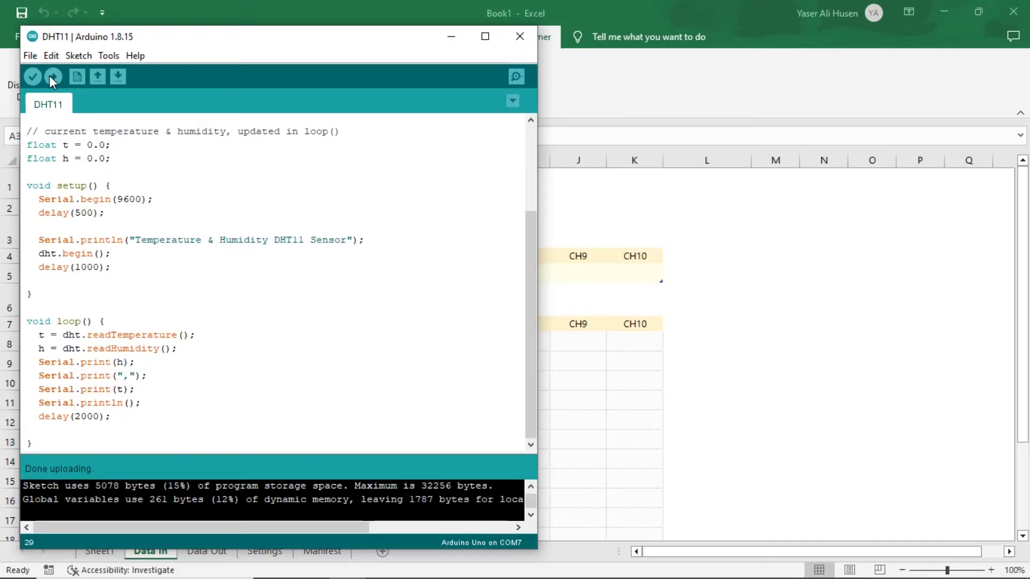
- Confirm in the Serial Monitor that output reads comma-separated like 77.00,33.20, then close it and return to Excel
{"action": "left_click", "coordinate": [108, 55]}
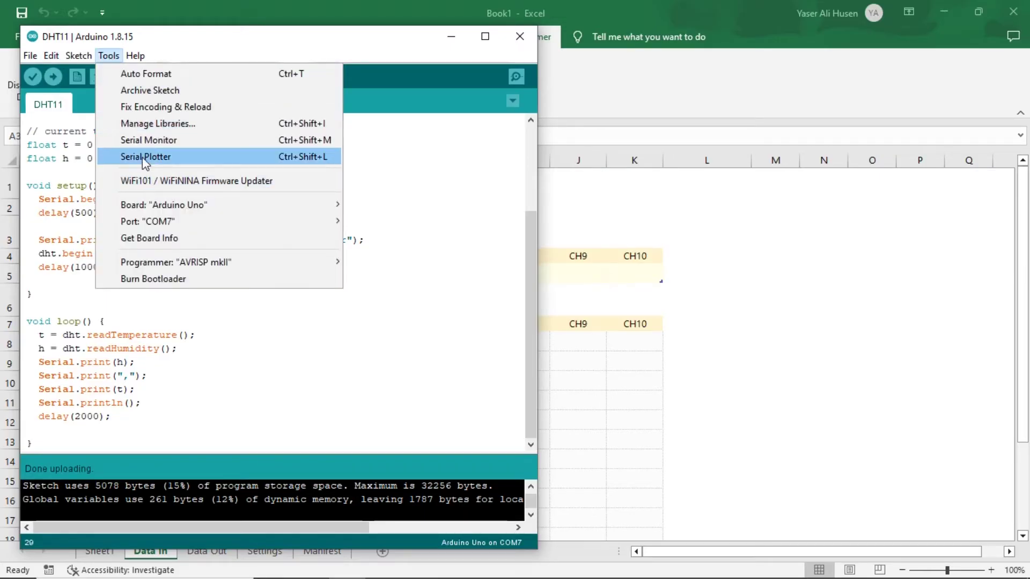
{"action": "left_click", "coordinate": [148, 140]}
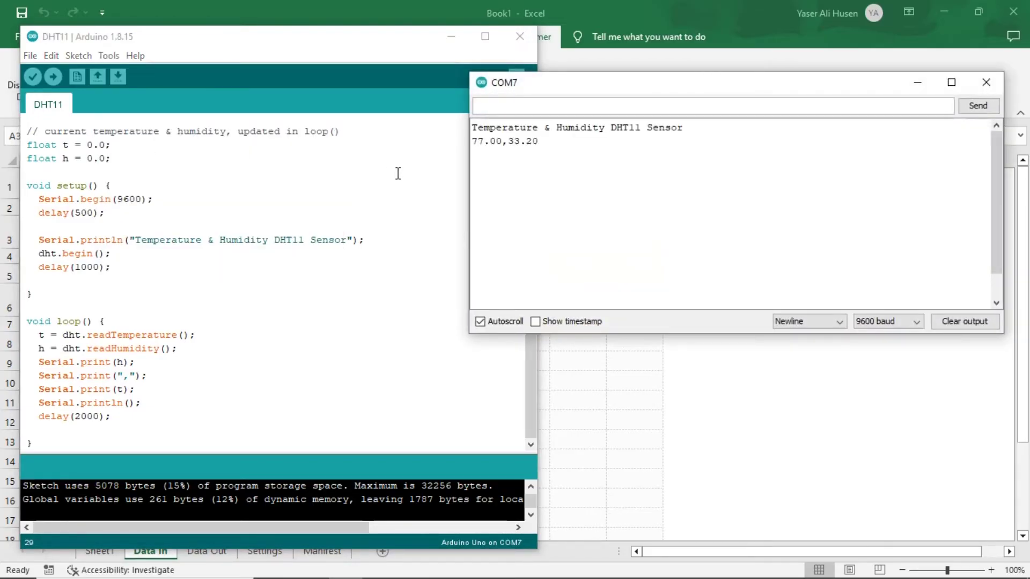
{"action": "left_click_drag", "start_coordinate": [543, 141], "coordinate": [472, 147]}
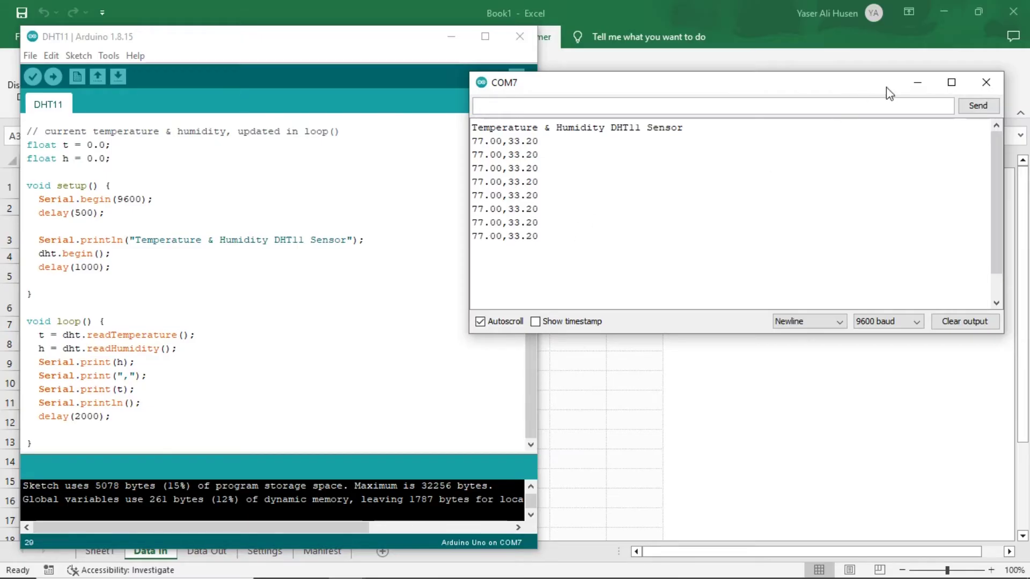
{"action": "left_click", "coordinate": [988, 82]}
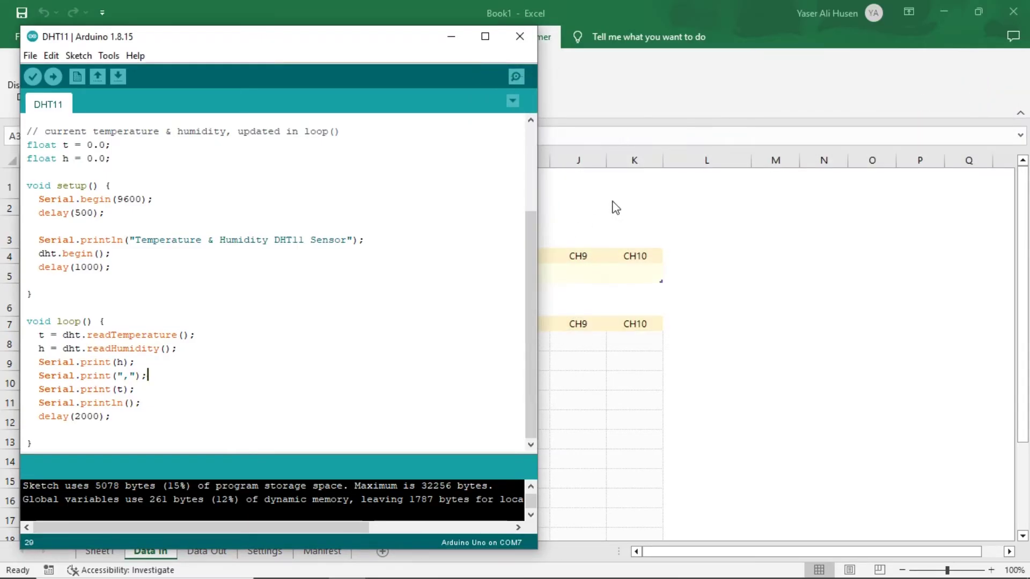
{"action": "left_click", "coordinate": [621, 220]}
- Check the empty CH3 cells in the current and historical tables, then switch back to the spreadsheet
{"action": "left_click", "coordinate": [236, 360]}
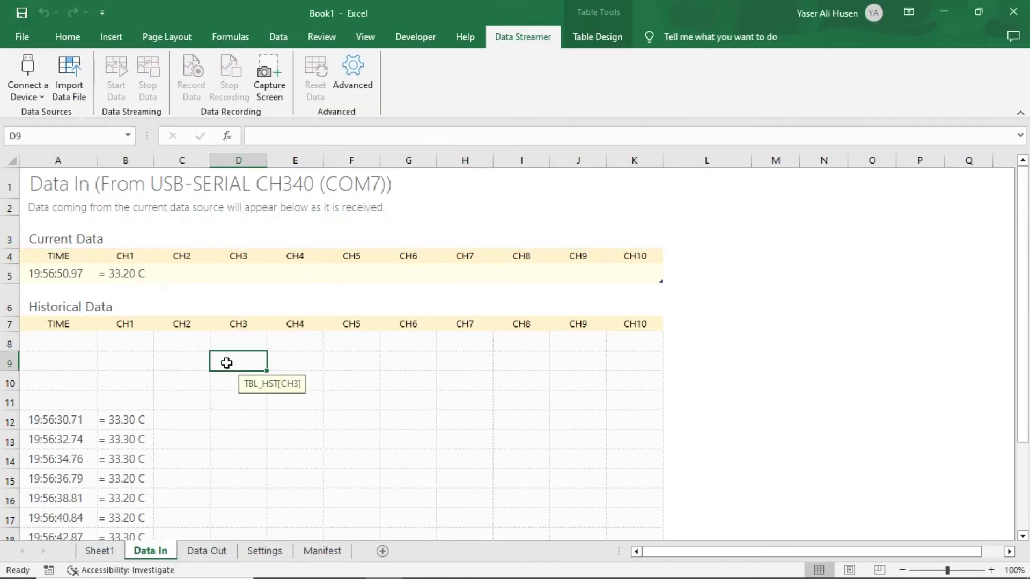
{"action": "left_click", "coordinate": [213, 274]}
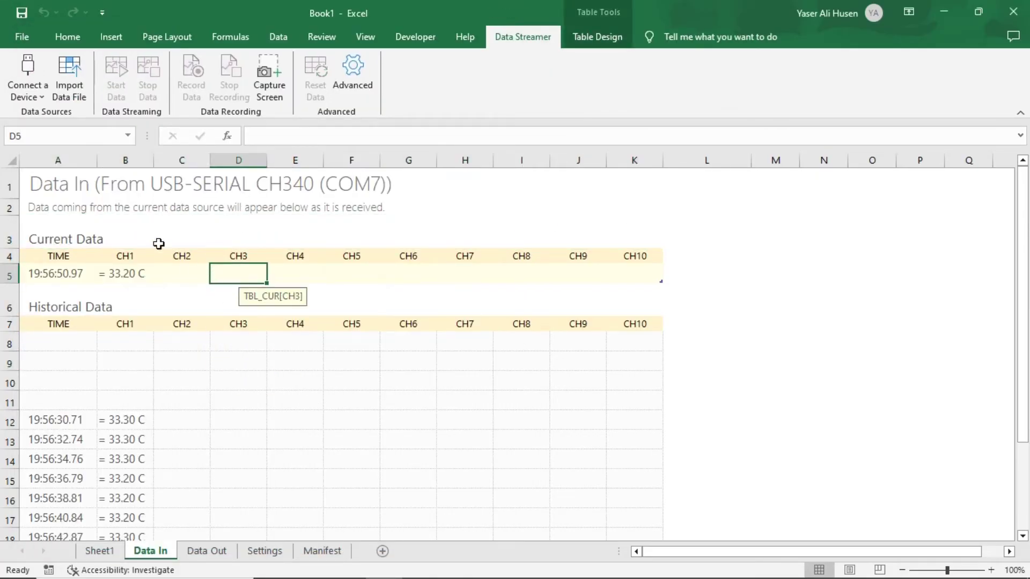
{"action": "left_click", "coordinate": [347, 563]}
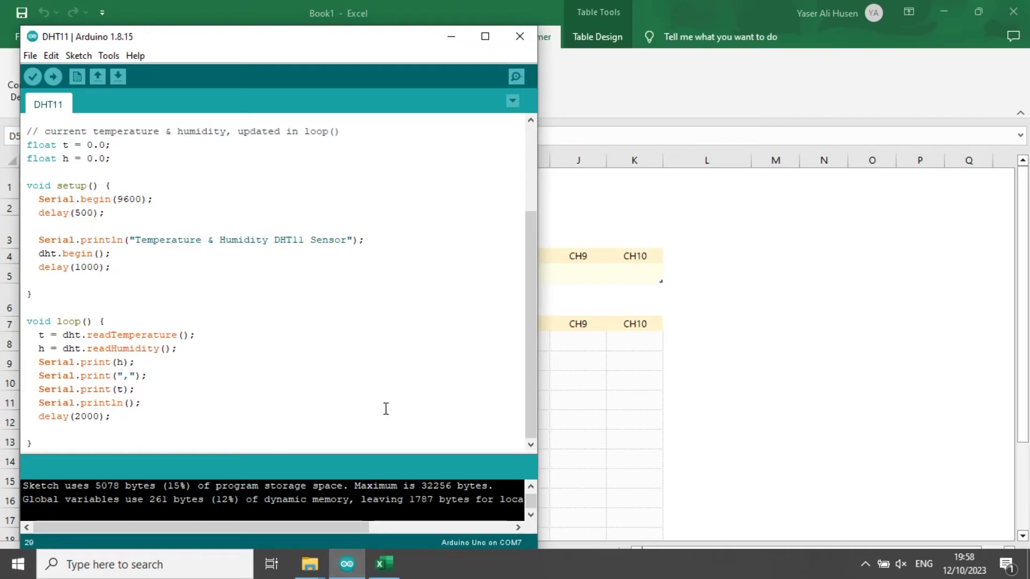
{"action": "key", "text": "alt+Tab"}
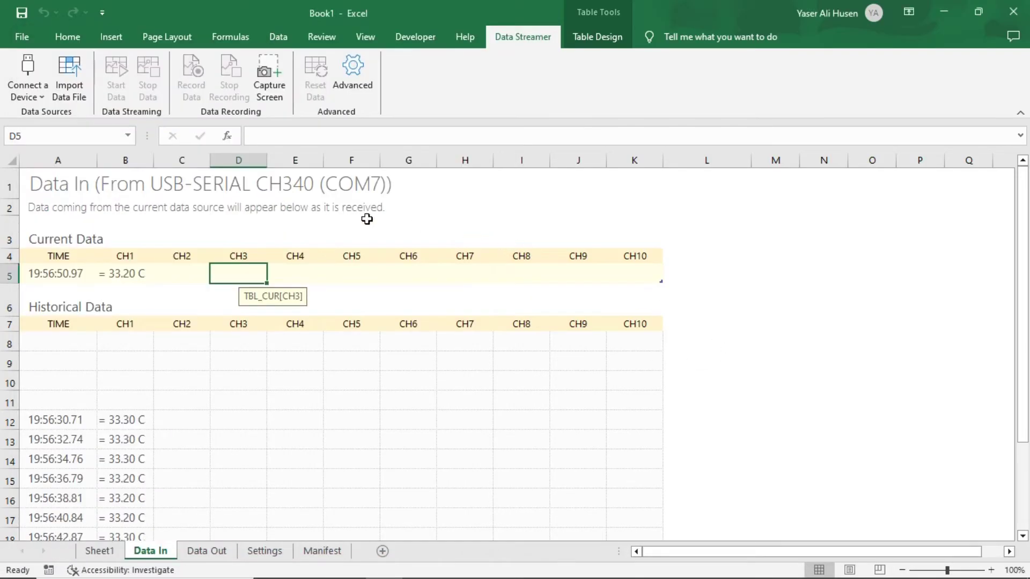
- Connect to USB-SERIAL CH340 (COM7), reset the old streamed data, and start streaming fresh readings
{"action": "left_click", "coordinate": [31, 88]}
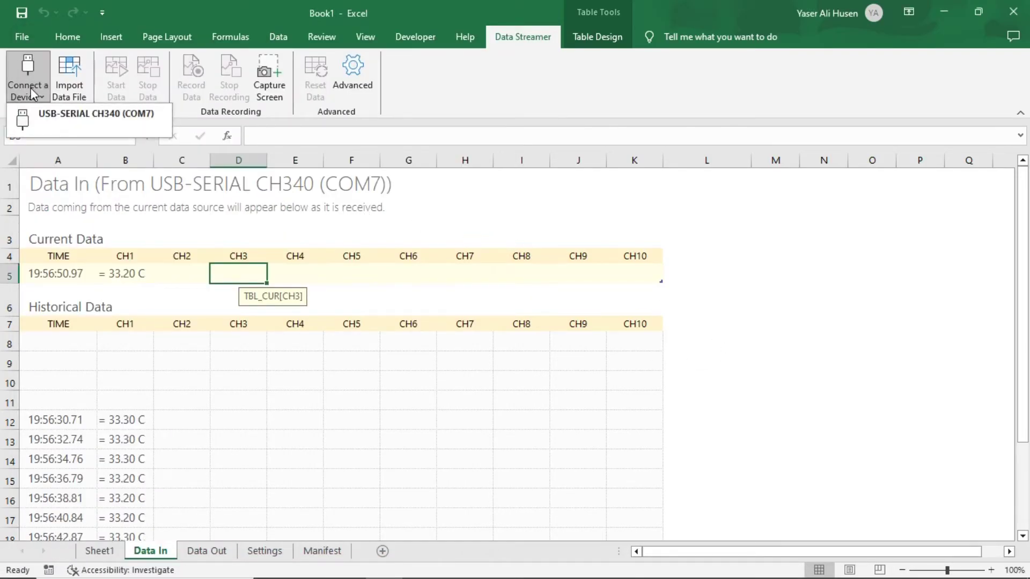
{"action": "left_click", "coordinate": [62, 118]}
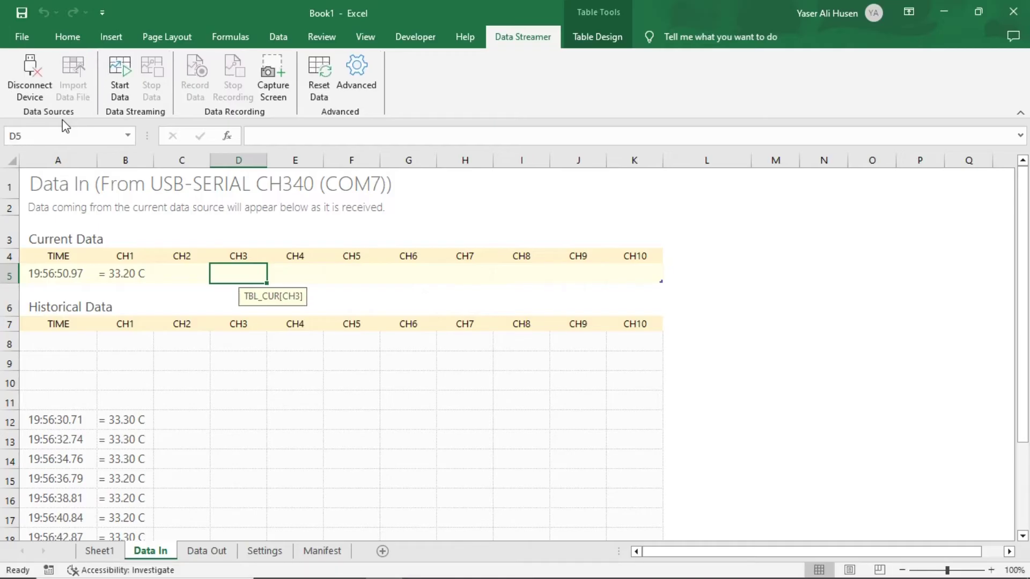
{"action": "left_click", "coordinate": [322, 81]}
{"action": "left_click", "coordinate": [641, 355]}
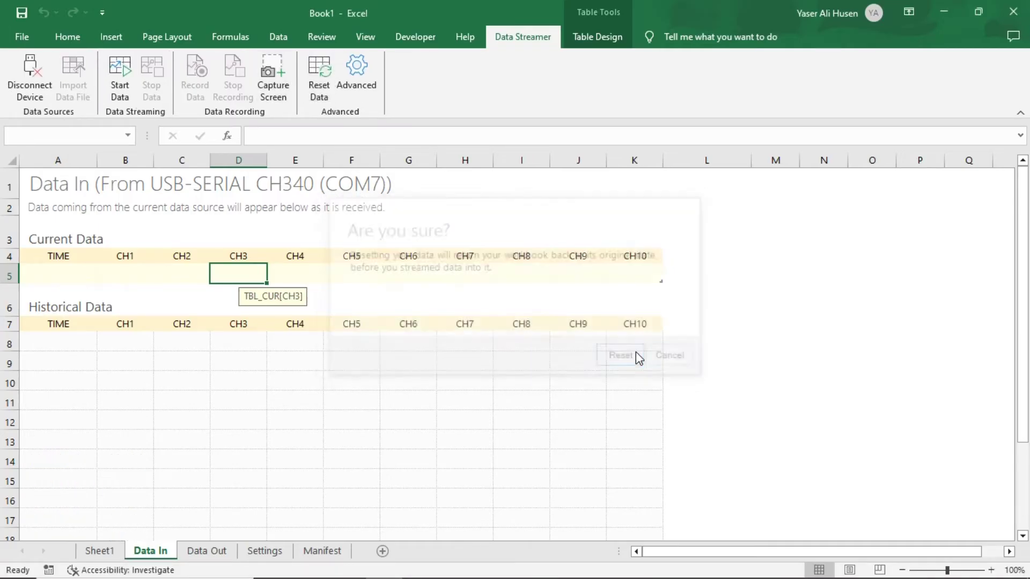
{"action": "left_click", "coordinate": [120, 97]}
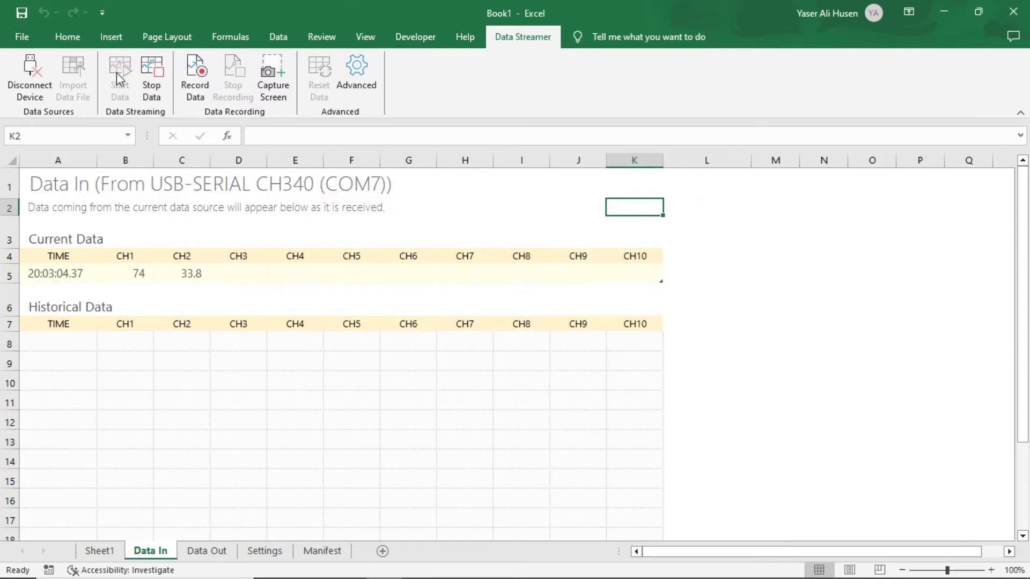
- Check the streamed CH1 humidity and CH2 temperature values as the Historical Data table fills
{"action": "left_click", "coordinate": [130, 247]}
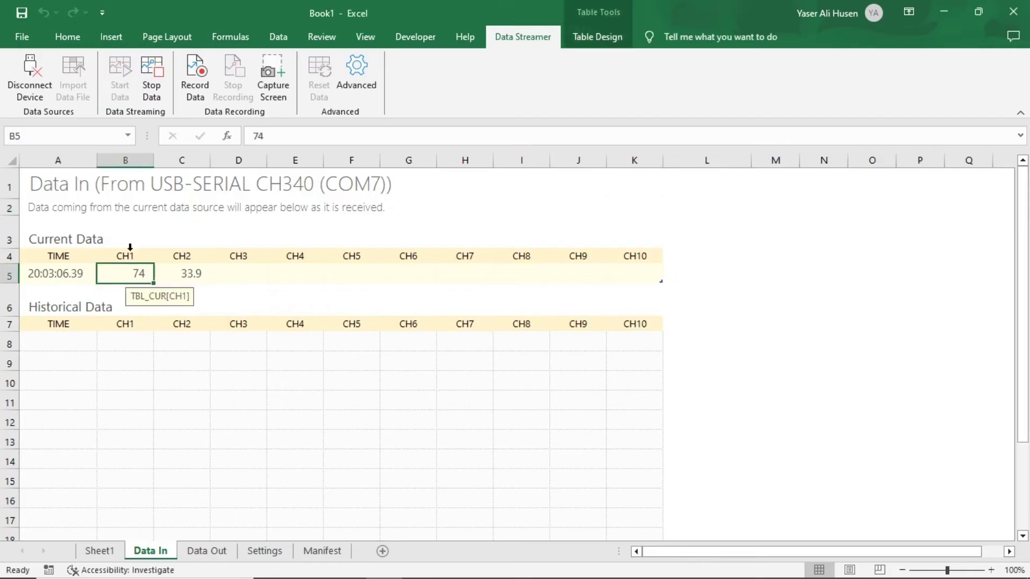
{"action": "left_click", "coordinate": [178, 254]}
{"action": "left_click", "coordinate": [131, 270]}
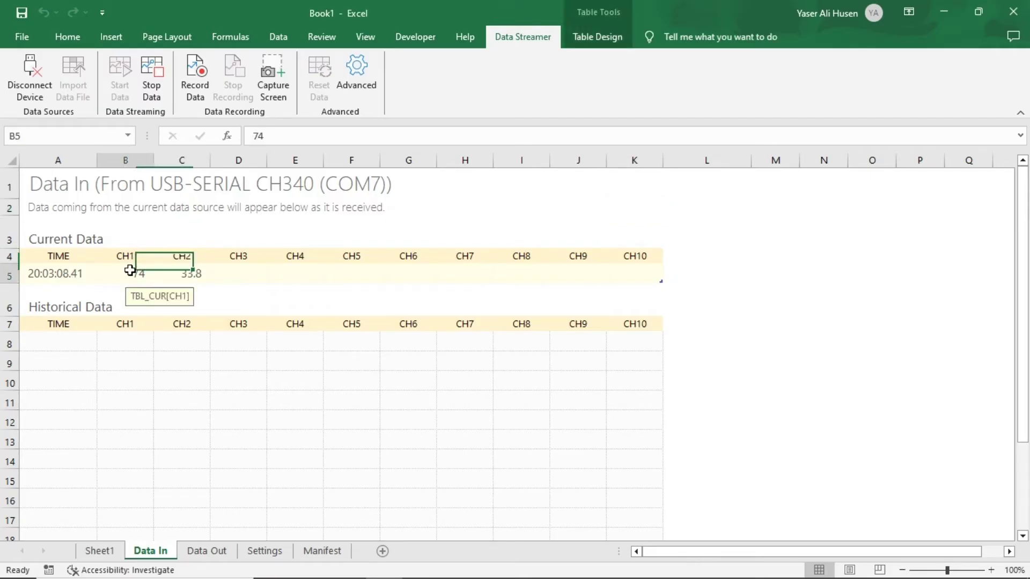
{"action": "left_click", "coordinate": [185, 275]}
{"action": "scroll", "coordinate": [178, 405], "scroll_direction": "down", "scroll_amount": 2}
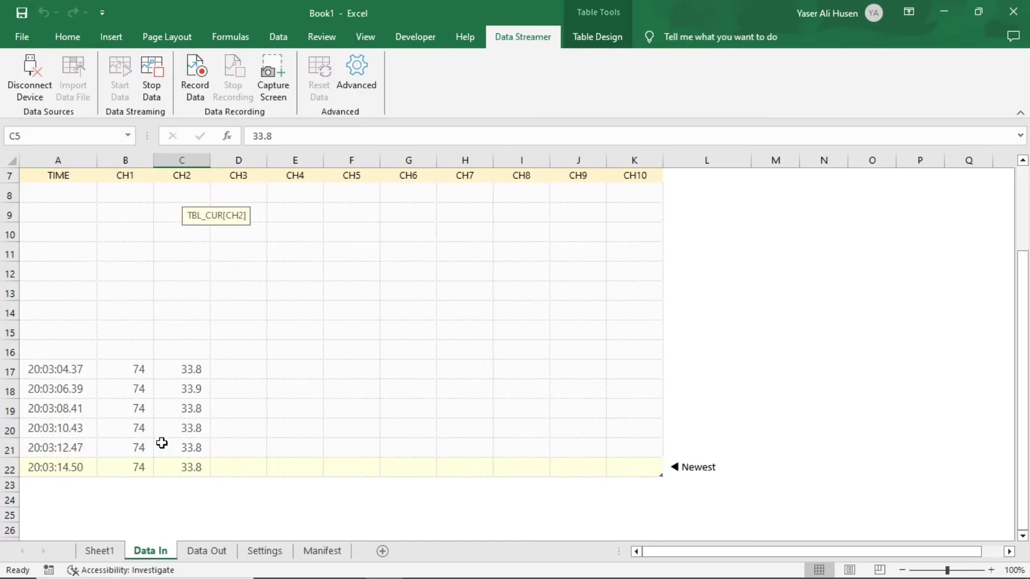
{"action": "scroll", "coordinate": [161, 443], "scroll_direction": "up", "scroll_amount": 1}
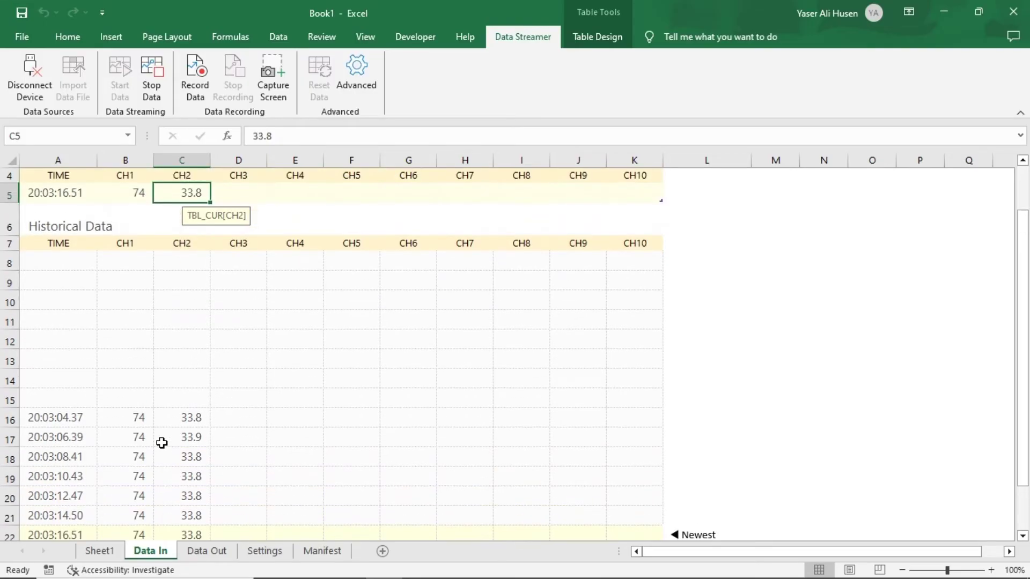
{"action": "scroll", "coordinate": [161, 443], "scroll_direction": "up", "scroll_amount": 1}
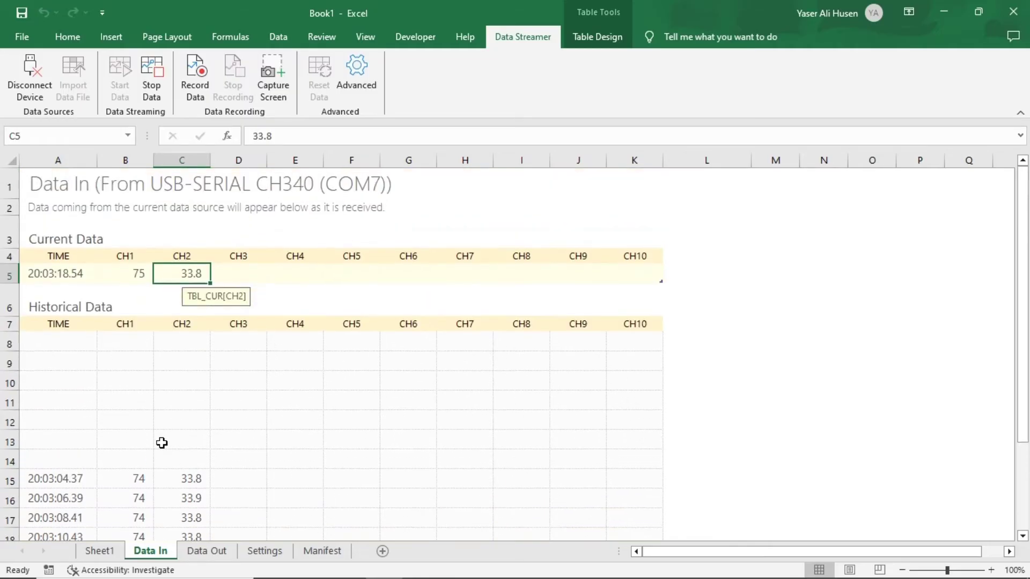
- Select the CH1 through CH10 headers and bring up their Quick Analysis options
{"action": "left_click", "coordinate": [142, 256]}
{"action": "left_click_drag", "start_coordinate": [143, 256], "coordinate": [638, 256]}
{"action": "left_click", "coordinate": [674, 275]}
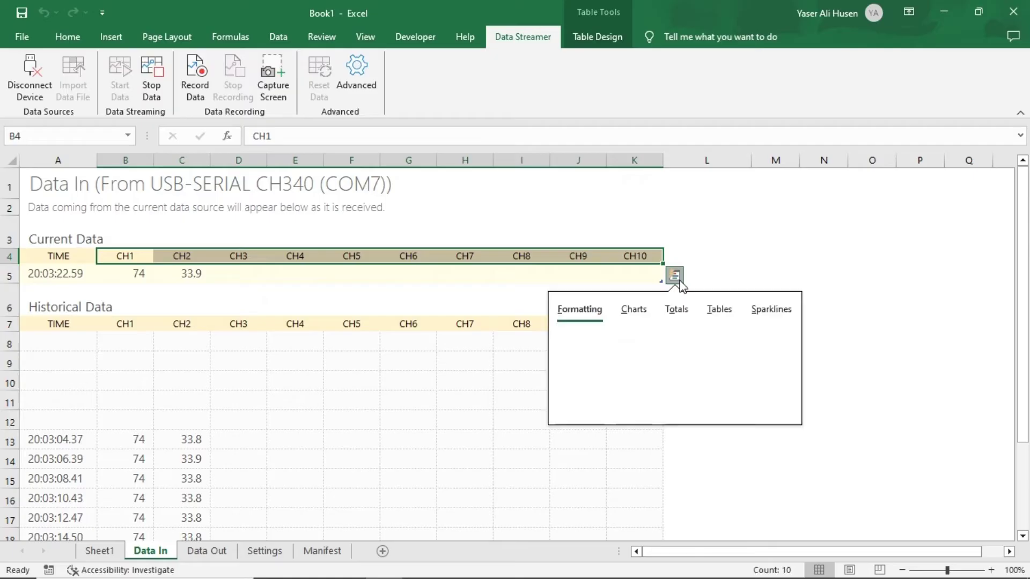
- Set Data channels in the Settings sheet's C8 to 2, then return to Data In
{"action": "left_click", "coordinate": [263, 551]}
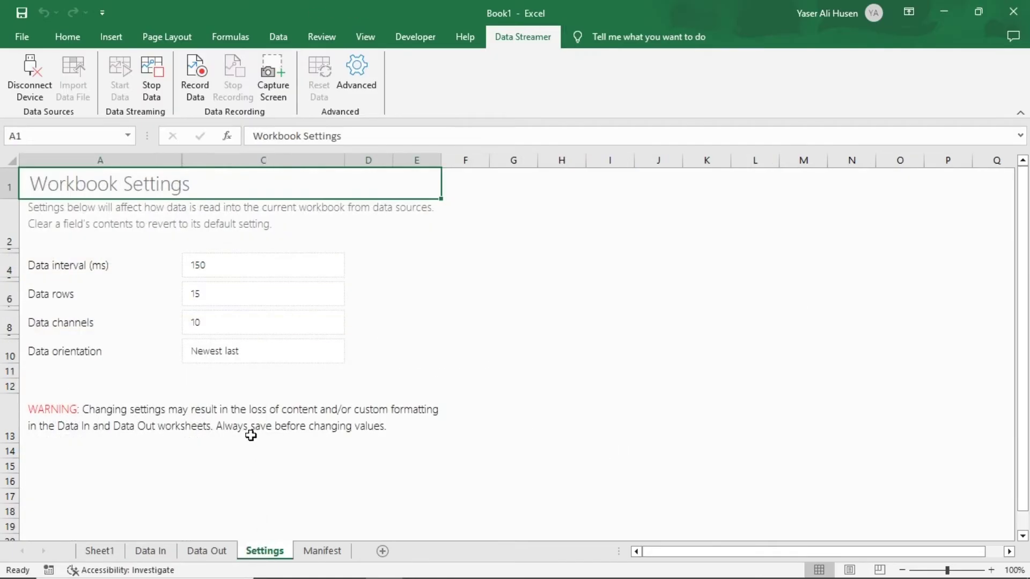
{"action": "left_click", "coordinate": [224, 325]}
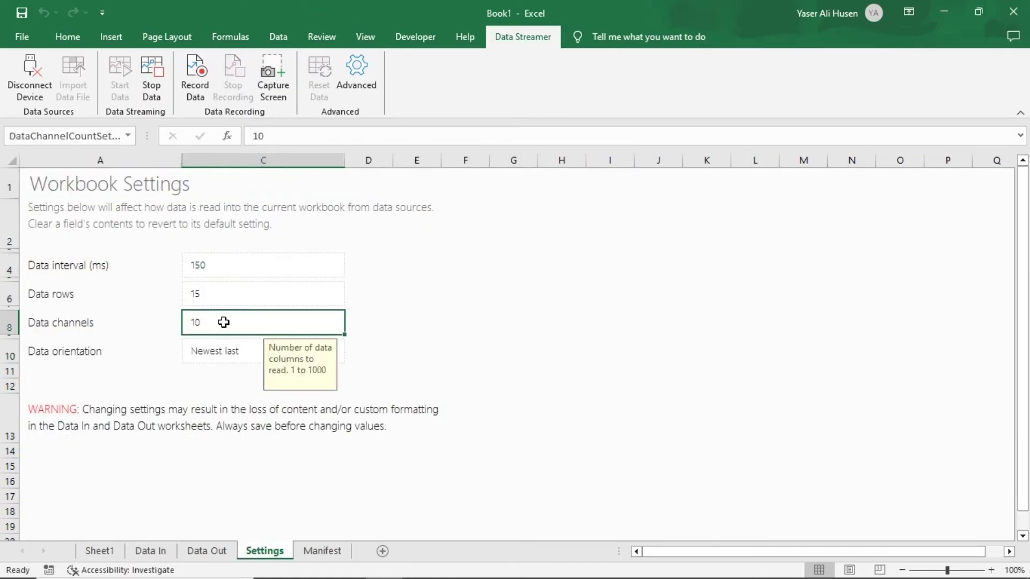
{"action": "type", "text": "2"}
{"action": "key", "text": "Return"}
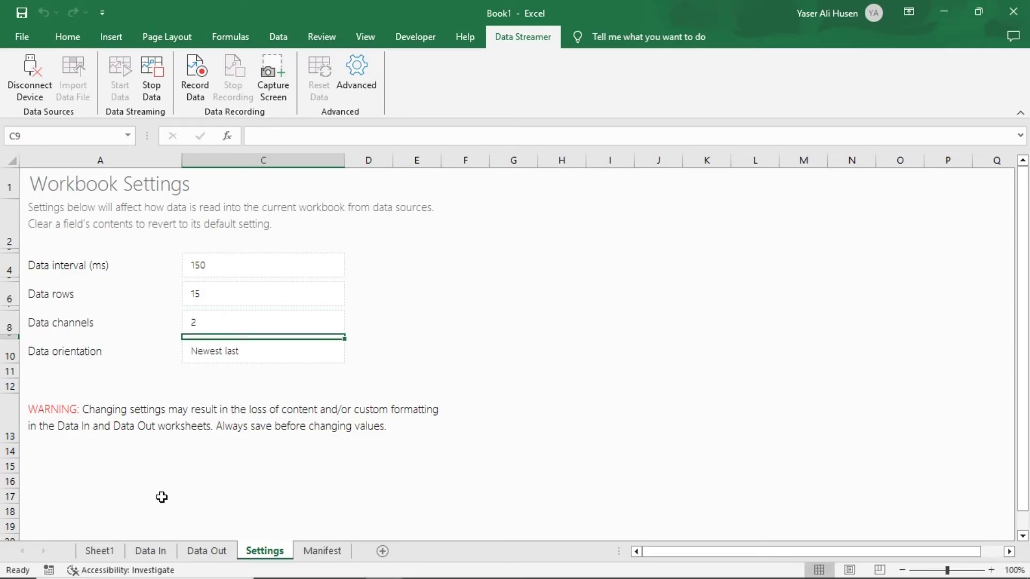
{"action": "left_click", "coordinate": [151, 550]}
{"action": "left_click", "coordinate": [281, 311]}
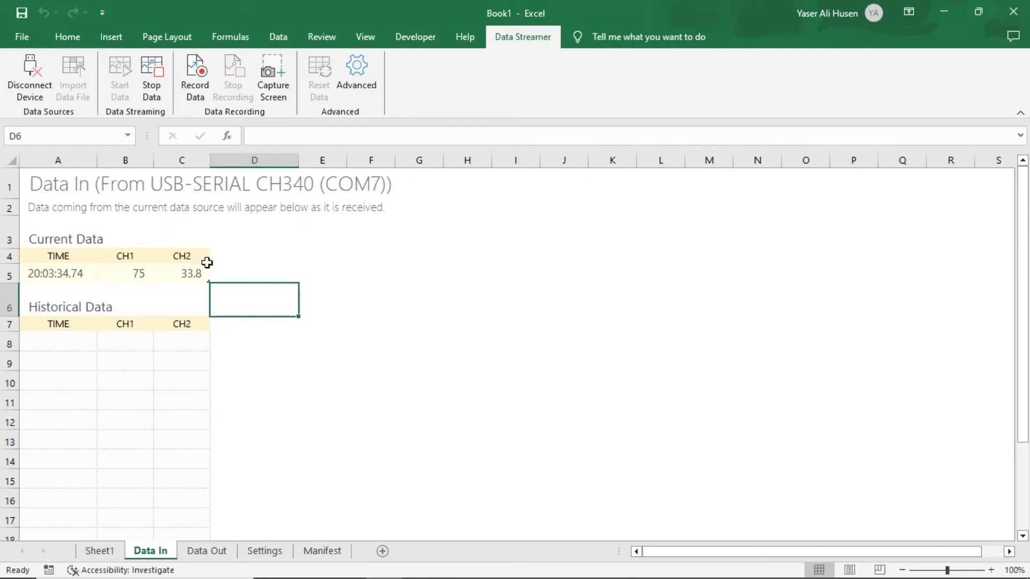
- Rename the B7 and C7 history headers from CH1 and CH2 to Humidity and Temperature
{"action": "scroll", "coordinate": [140, 424], "scroll_direction": "down", "scroll_amount": 2}
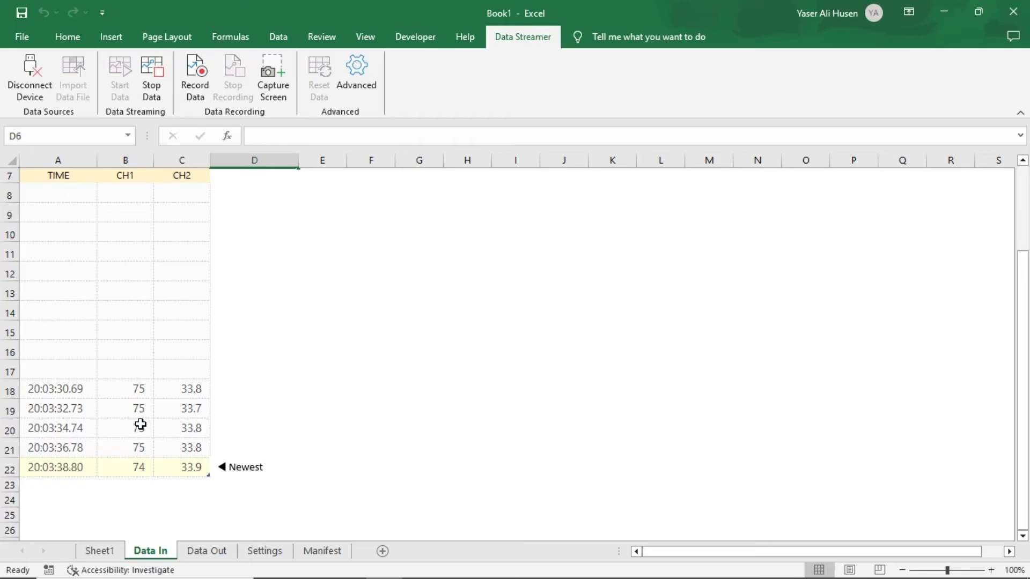
{"action": "scroll", "coordinate": [140, 425], "scroll_direction": "up", "scroll_amount": 2}
{"action": "left_click", "coordinate": [125, 323]}
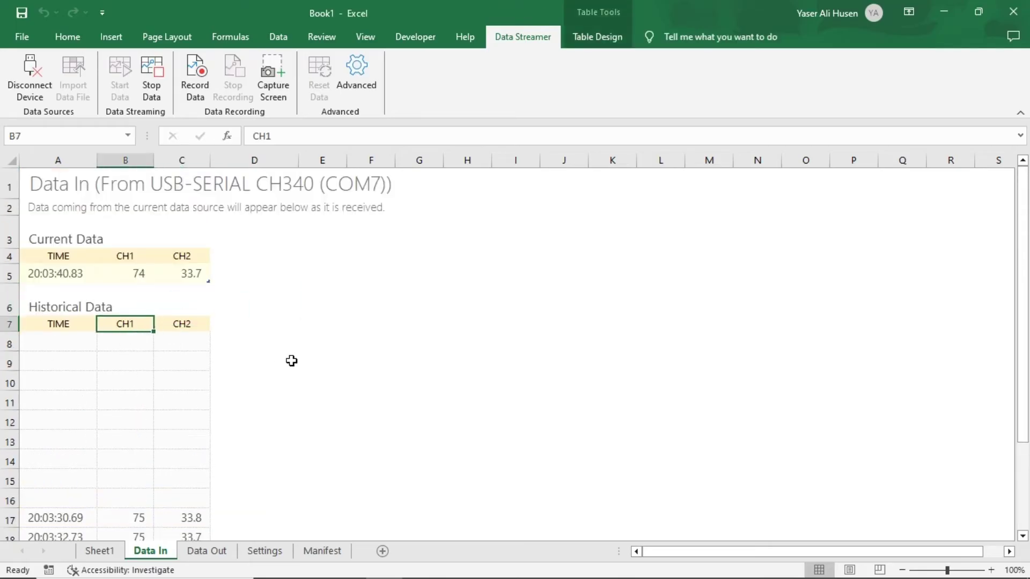
{"action": "type", "text": "Humi"}
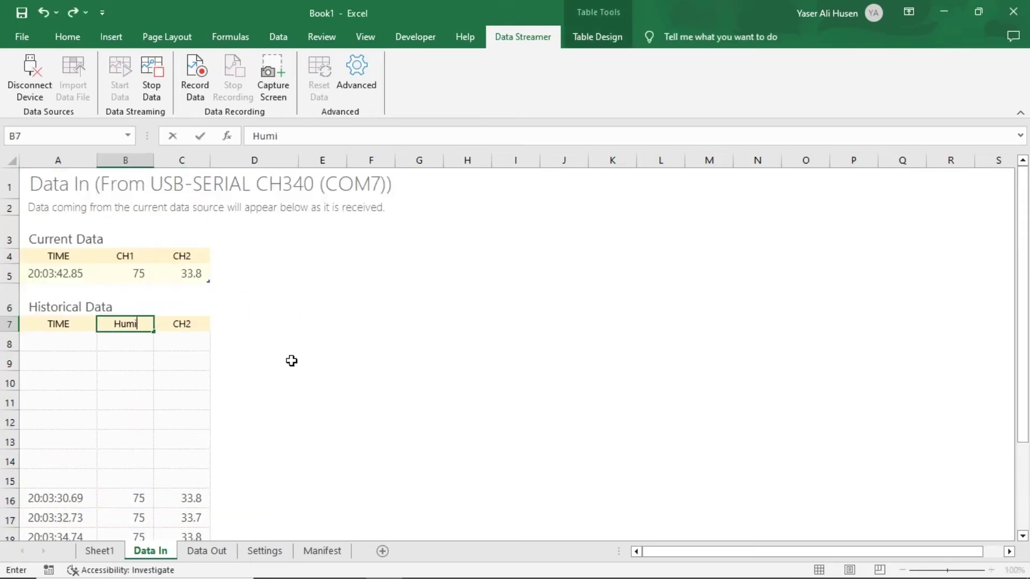
{"action": "type", "text": "dity"}
{"action": "key", "text": "Tab"}
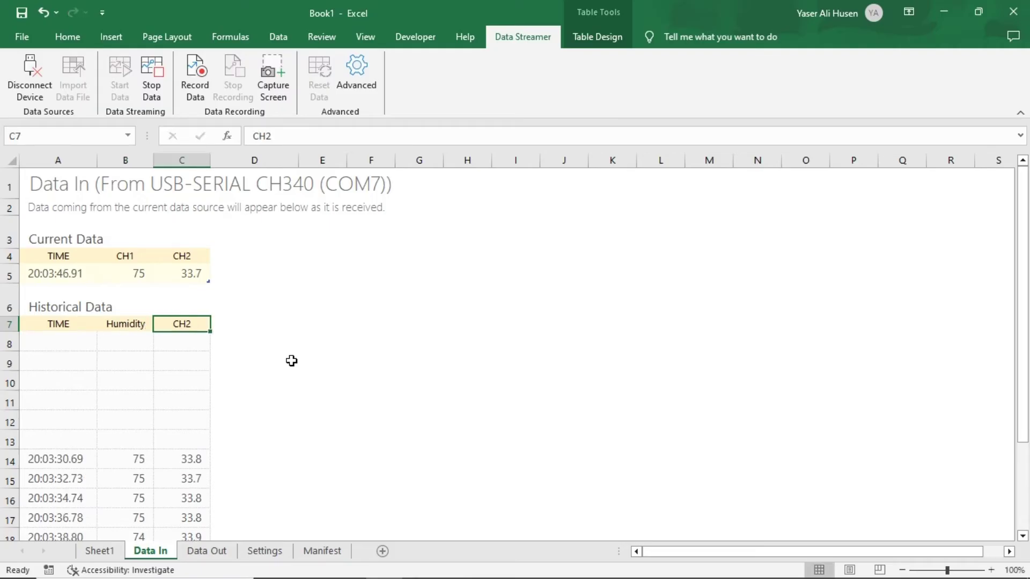
{"action": "type", "text": "Temp"}
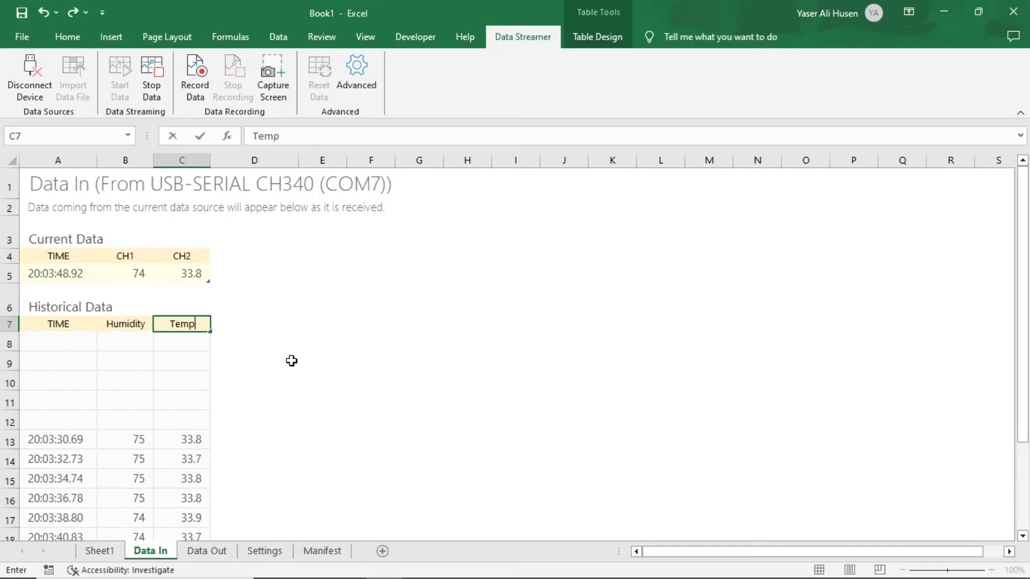
{"action": "type", "text": "erature"}
{"action": "key", "text": "Return"}
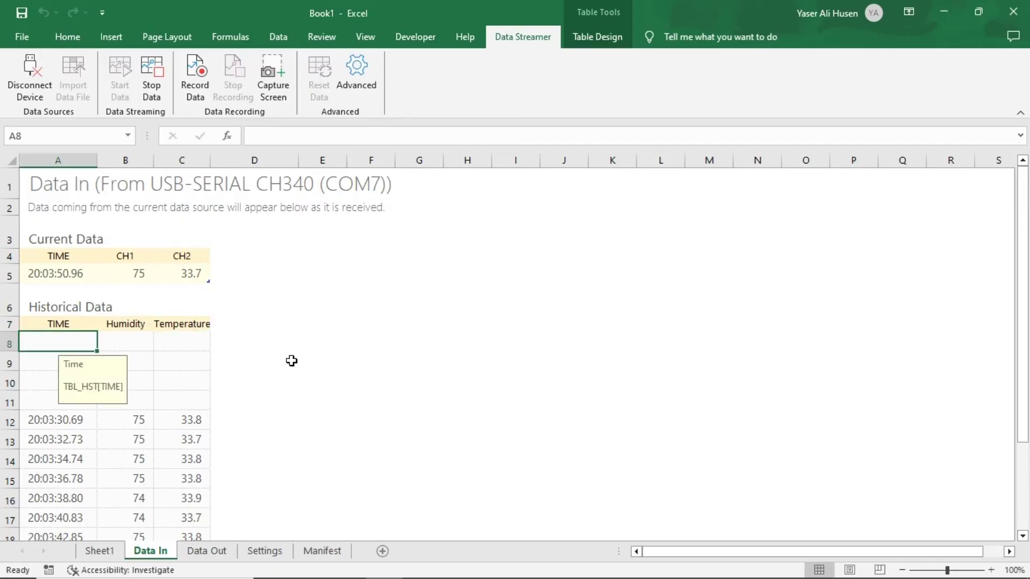
{"action": "left_click", "coordinate": [291, 360]}
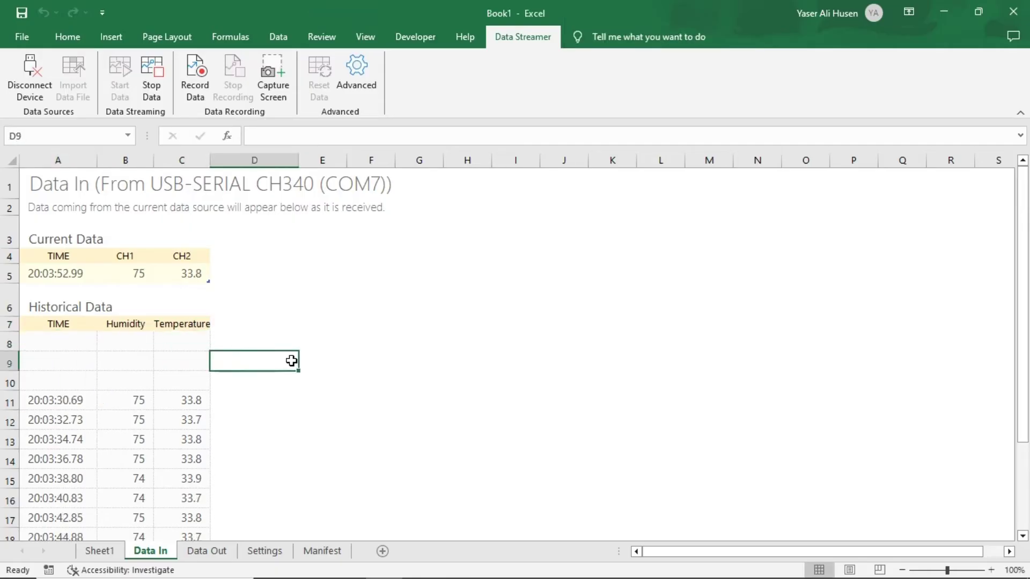
{"action": "scroll", "coordinate": [291, 361], "scroll_direction": "down", "scroll_amount": 1}
- Select the TIME, Humidity and Temperature history in A7:C22
{"action": "left_click", "coordinate": [60, 245]}
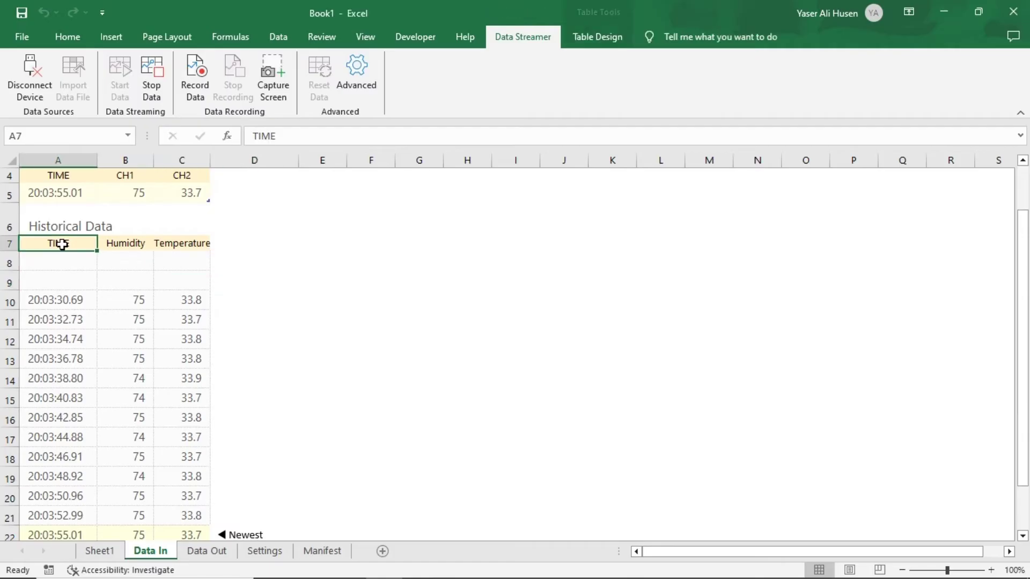
{"action": "scroll", "coordinate": [181, 370], "scroll_direction": "down", "scroll_amount": 1}
{"action": "left_click", "coordinate": [188, 465], "text": "shift"}
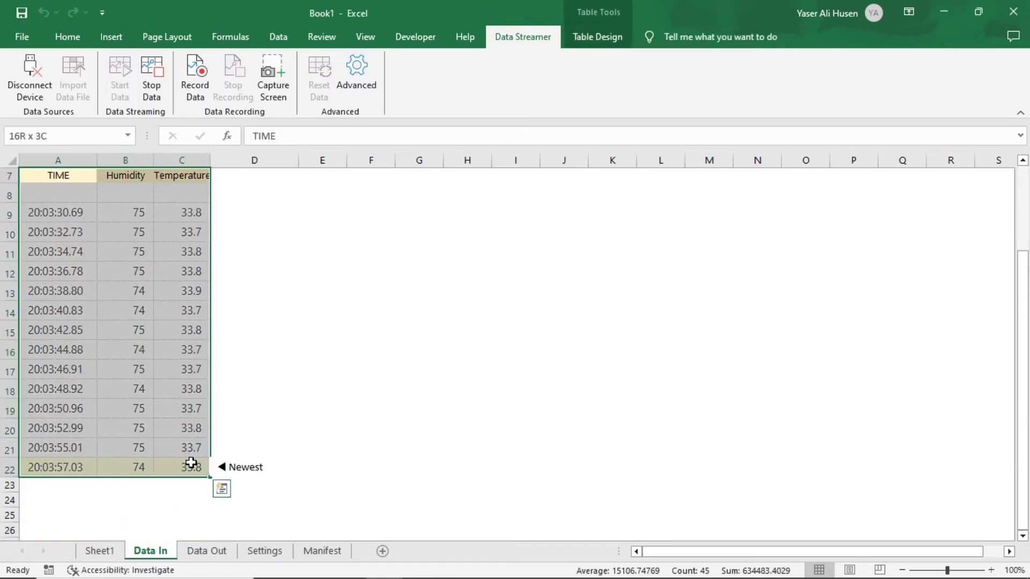
{"action": "scroll", "coordinate": [293, 376], "scroll_direction": "up", "scroll_amount": 2}
{"action": "scroll", "coordinate": [293, 376], "scroll_direction": "up", "scroll_amount": 1}
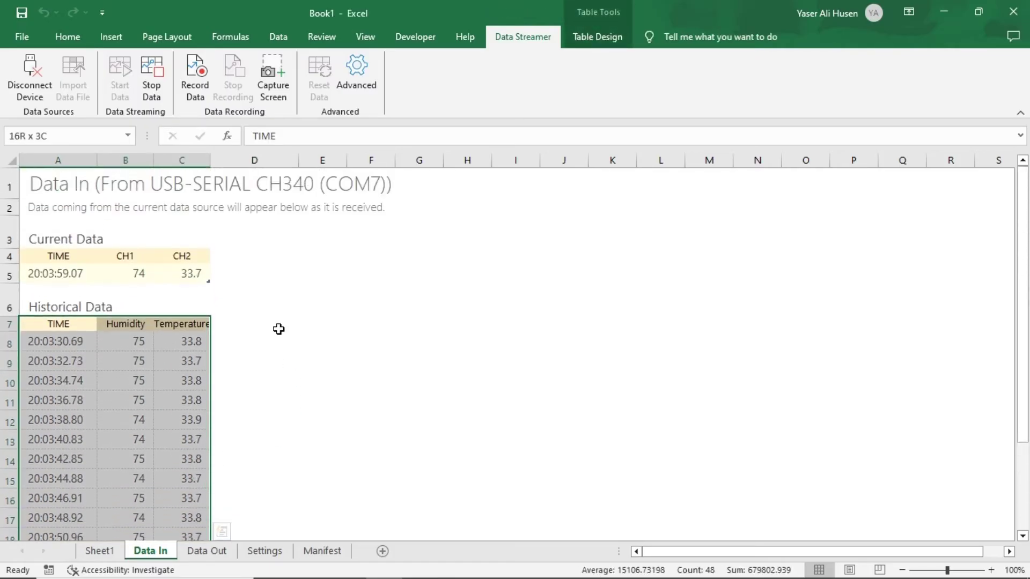
- Insert a Line with Markers chart and shift it slightly left beside the data
{"action": "left_click", "coordinate": [112, 38]}
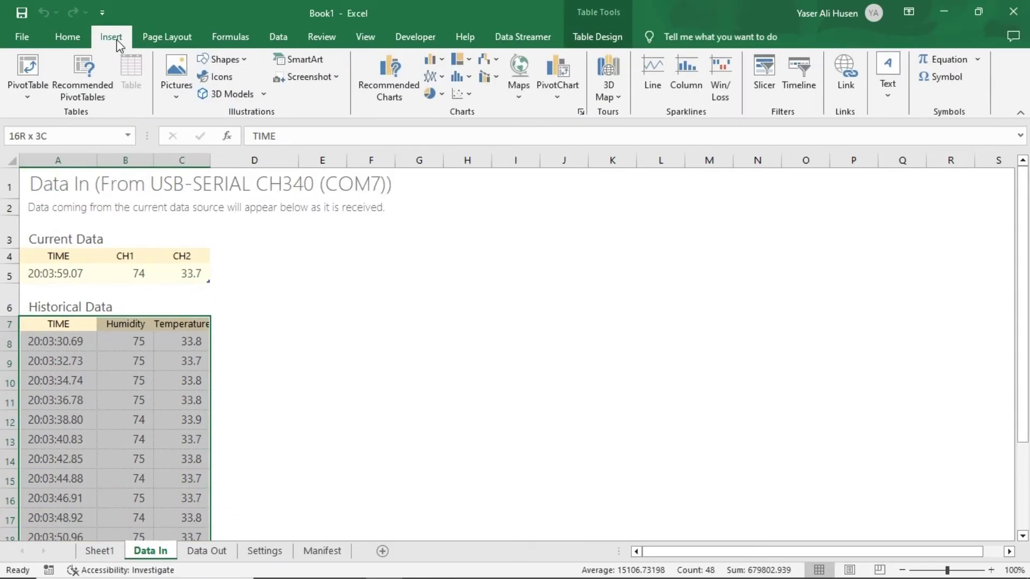
{"action": "left_click", "coordinate": [435, 76]}
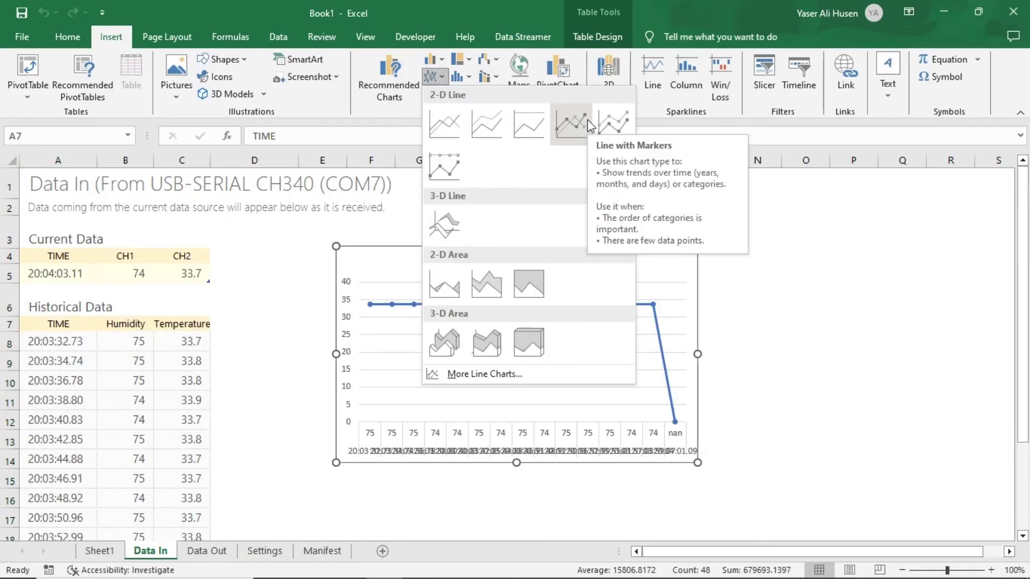
{"action": "left_click", "coordinate": [581, 121]}
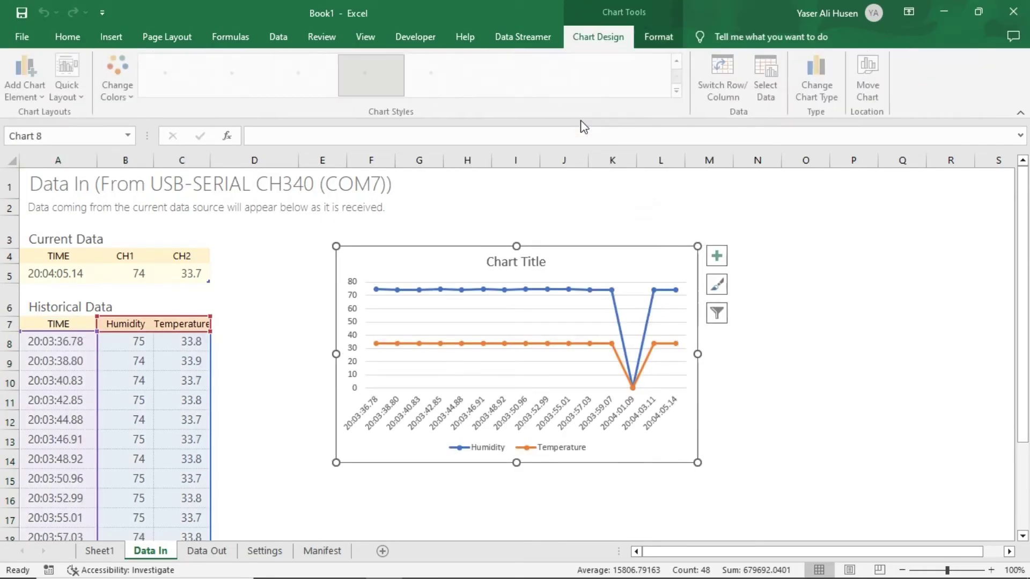
{"action": "left_click_drag", "start_coordinate": [577, 245], "coordinate": [553, 244]}
{"action": "right_click", "coordinate": [554, 248]}
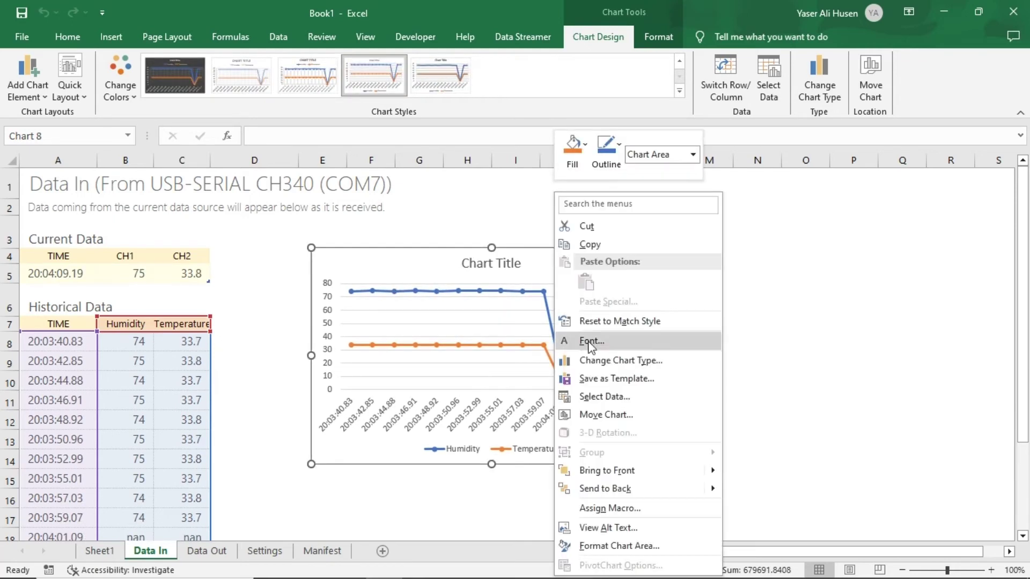
- Change the chart to a Combo with both series as Line with Markers, Temperature on the secondary axis
{"action": "left_click", "coordinate": [600, 363]}
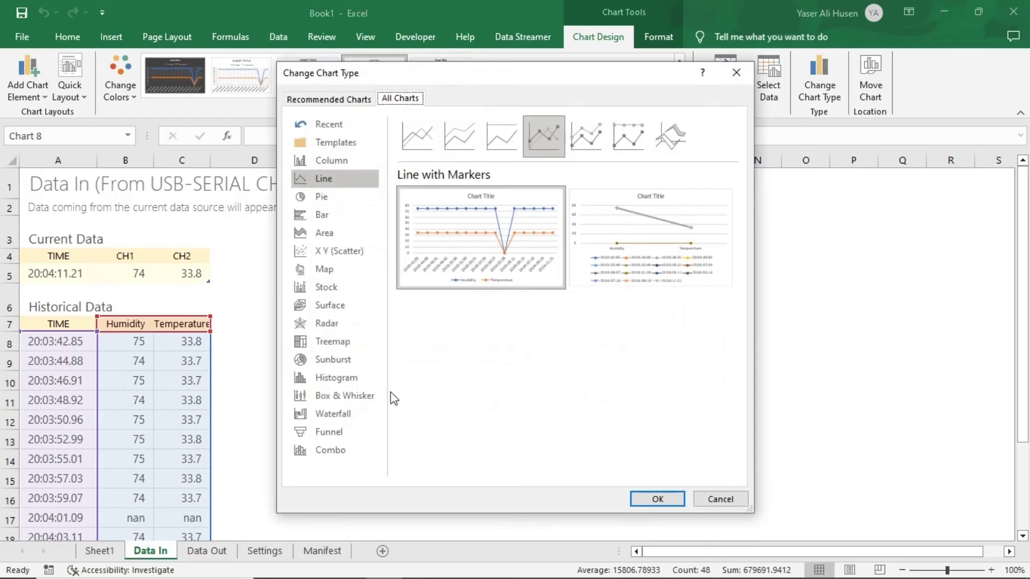
{"action": "left_click", "coordinate": [305, 455]}
{"action": "left_click", "coordinate": [651, 397]}
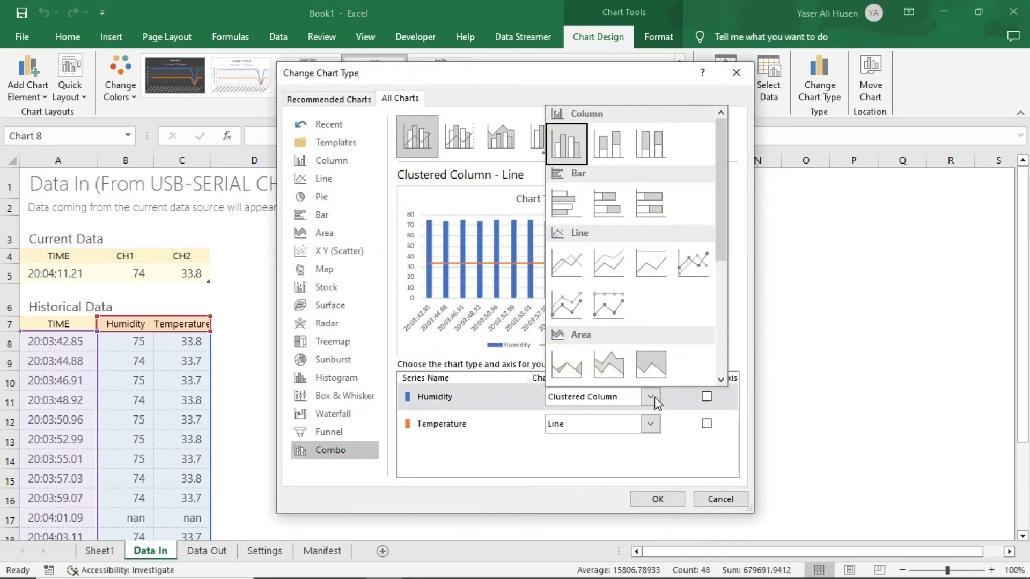
{"action": "left_click", "coordinate": [687, 263]}
{"action": "left_click", "coordinate": [654, 423]}
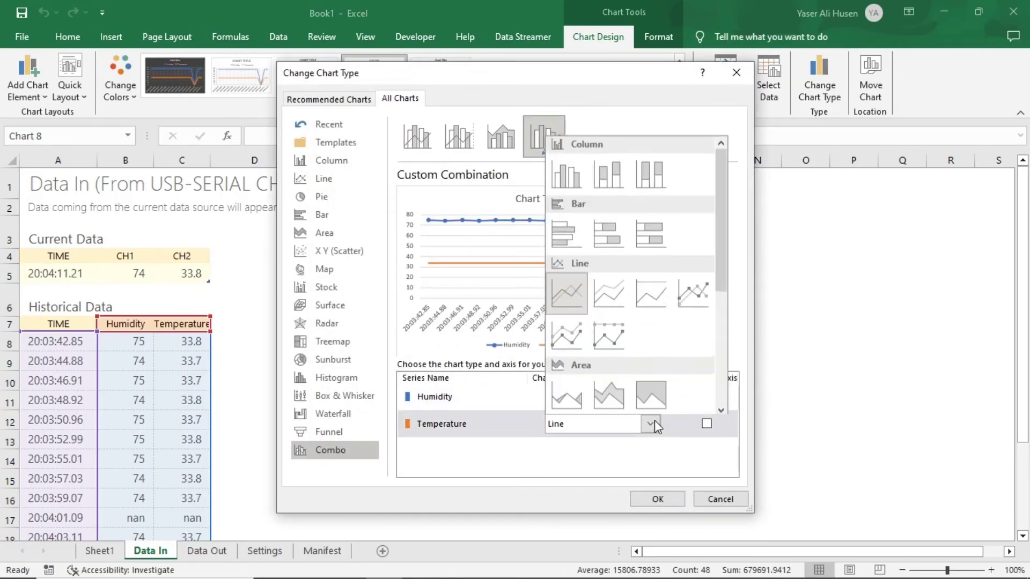
{"action": "left_click", "coordinate": [692, 290]}
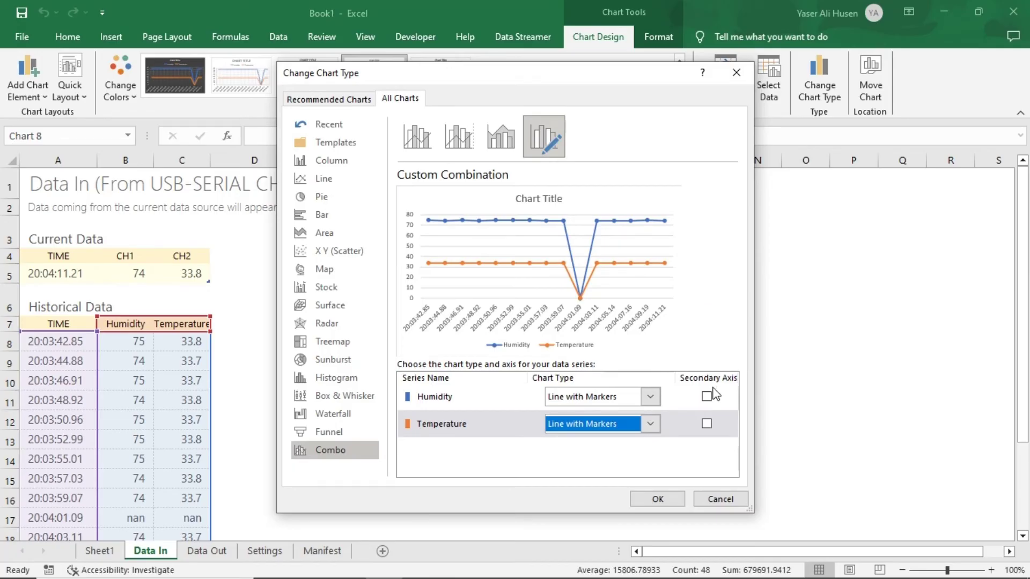
{"action": "left_click", "coordinate": [706, 424]}
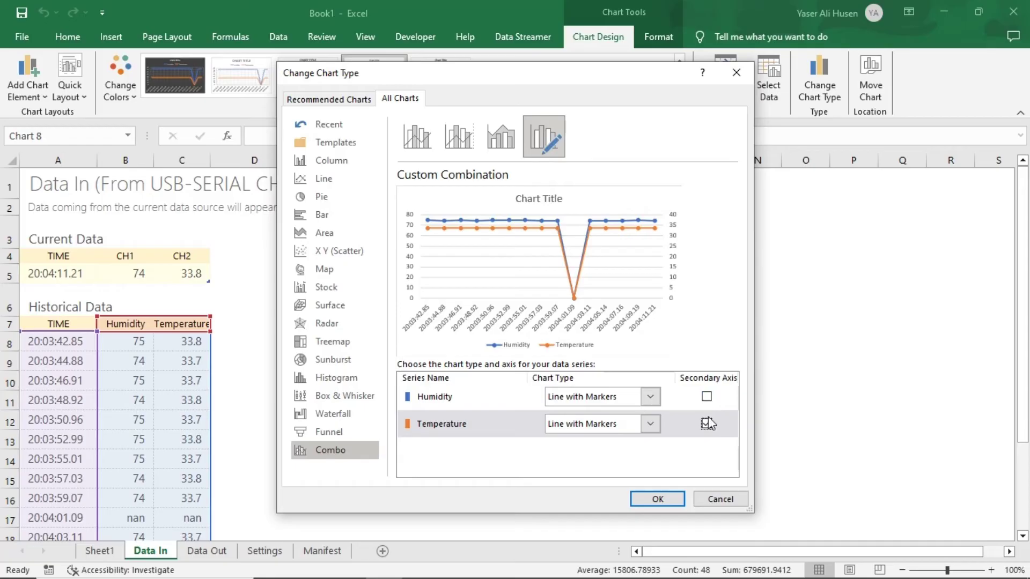
{"action": "left_click", "coordinate": [706, 424]}
{"action": "left_click", "coordinate": [647, 499]}
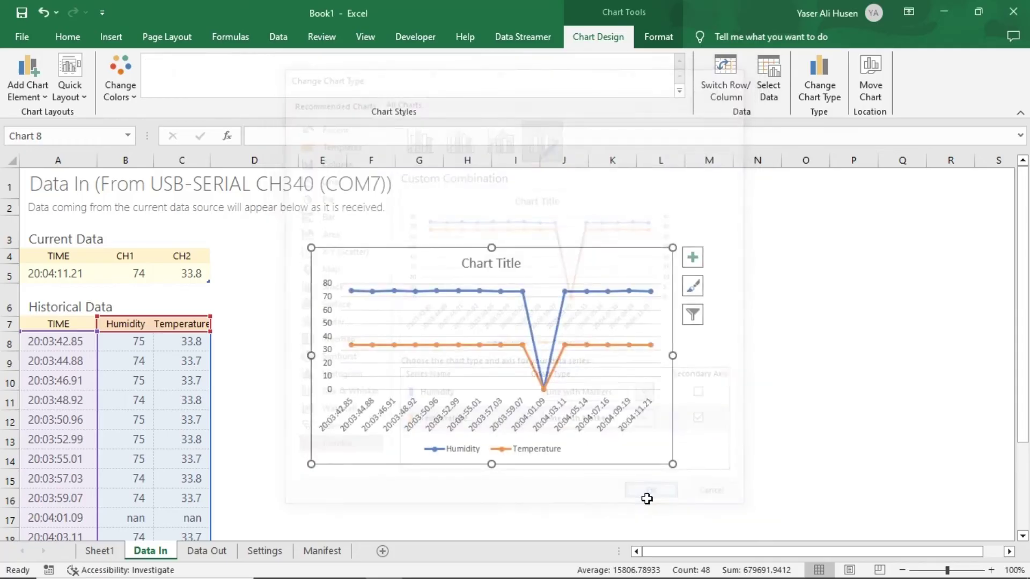
- Move the dual-axis chart left toward the data and enlarge it toward the lower right
{"action": "left_click_drag", "start_coordinate": [562, 251], "coordinate": [524, 250]}
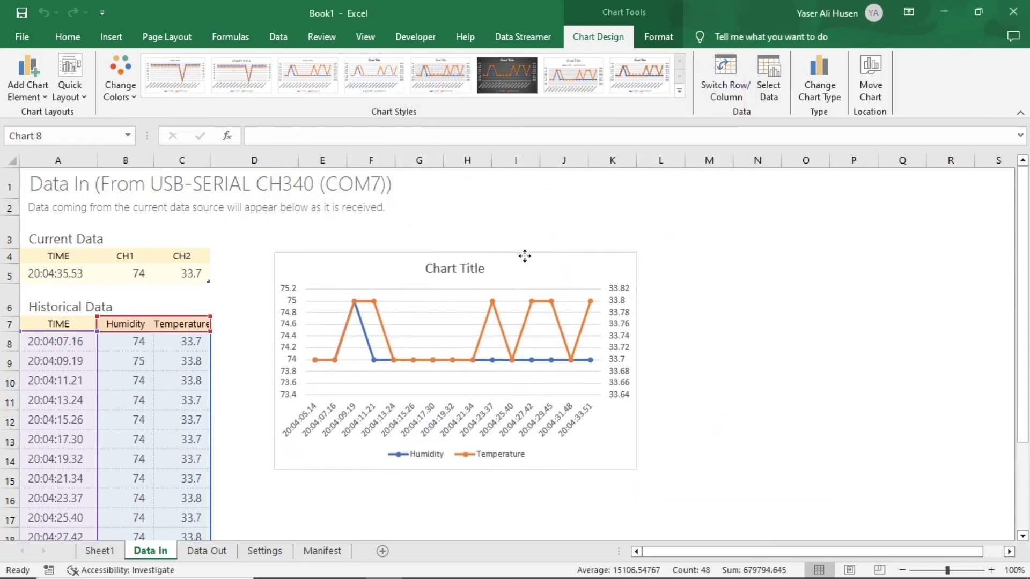
{"action": "left_click_drag", "start_coordinate": [634, 462], "coordinate": [735, 528]}
{"action": "left_click", "coordinate": [842, 401]}
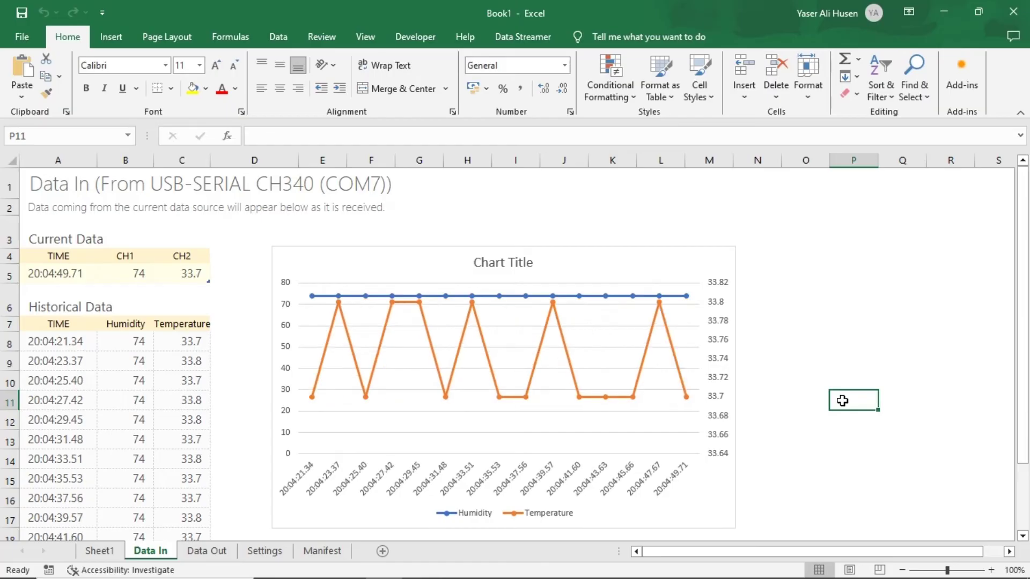
{"action": "left_click", "coordinate": [838, 291]}
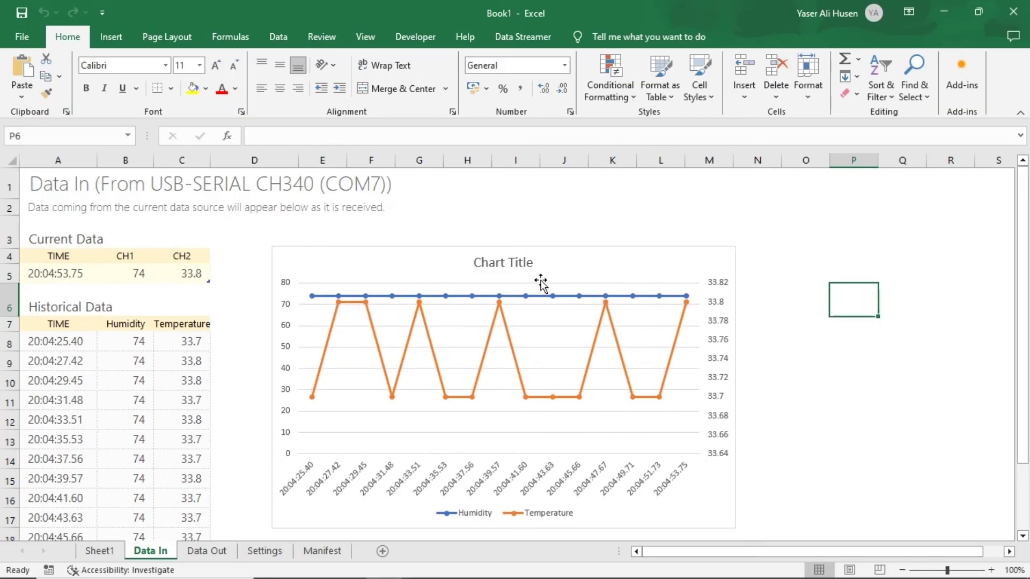
- Review the live-updating chart and bring up the Data Streamer controls
{"action": "scroll", "coordinate": [170, 354], "scroll_direction": "down", "scroll_amount": 1}
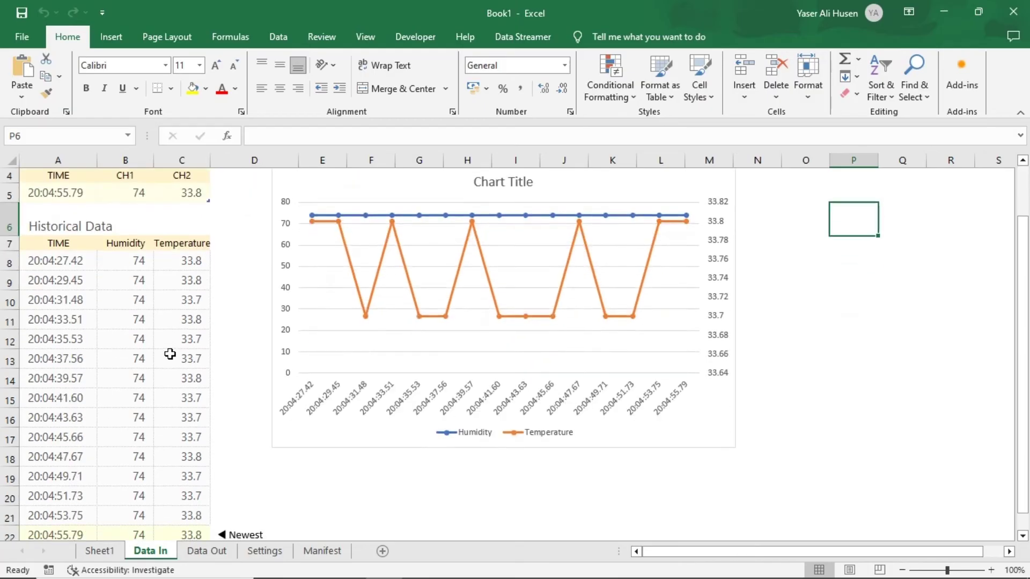
{"action": "scroll", "coordinate": [170, 354], "scroll_direction": "down", "scroll_amount": 1}
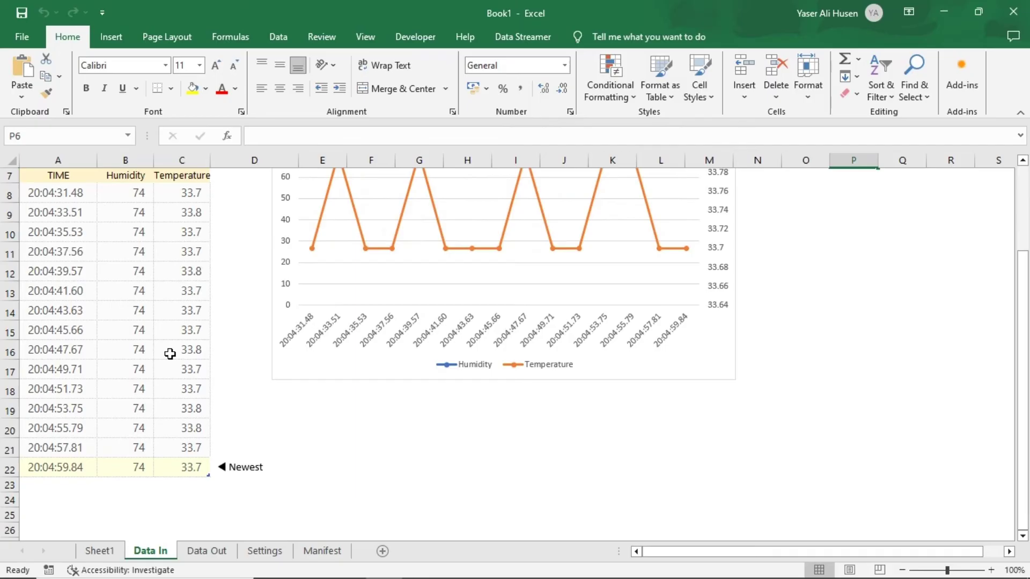
{"action": "scroll", "coordinate": [170, 354], "scroll_direction": "up", "scroll_amount": 1}
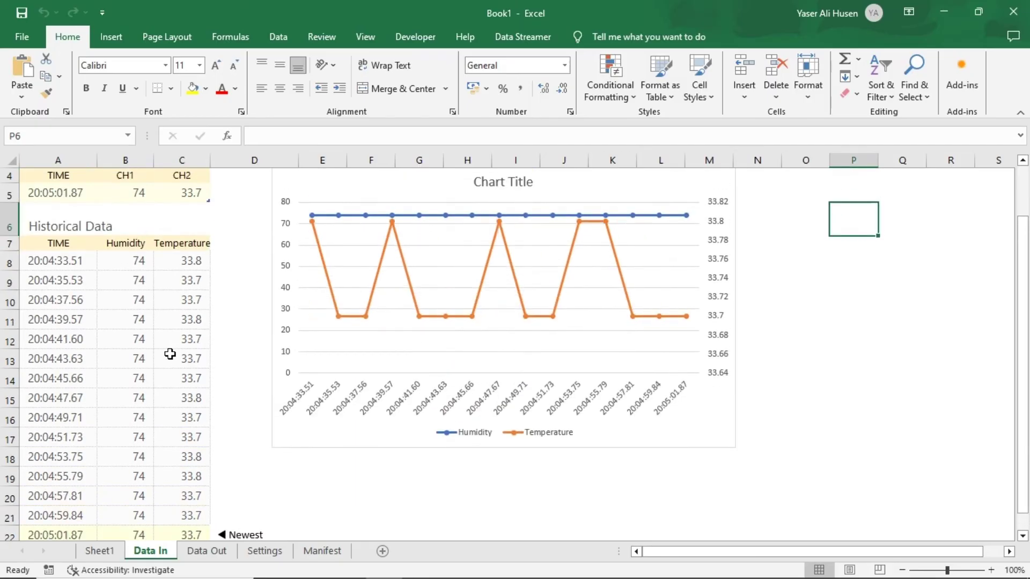
{"action": "scroll", "coordinate": [170, 354], "scroll_direction": "up", "scroll_amount": 1}
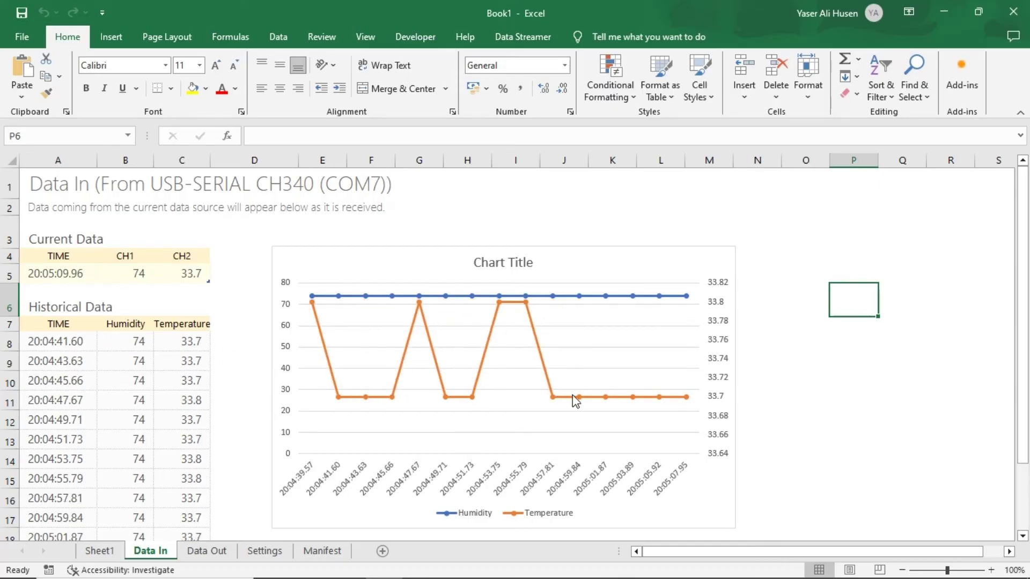
{"action": "mouse_move", "coordinate": [577, 398]}
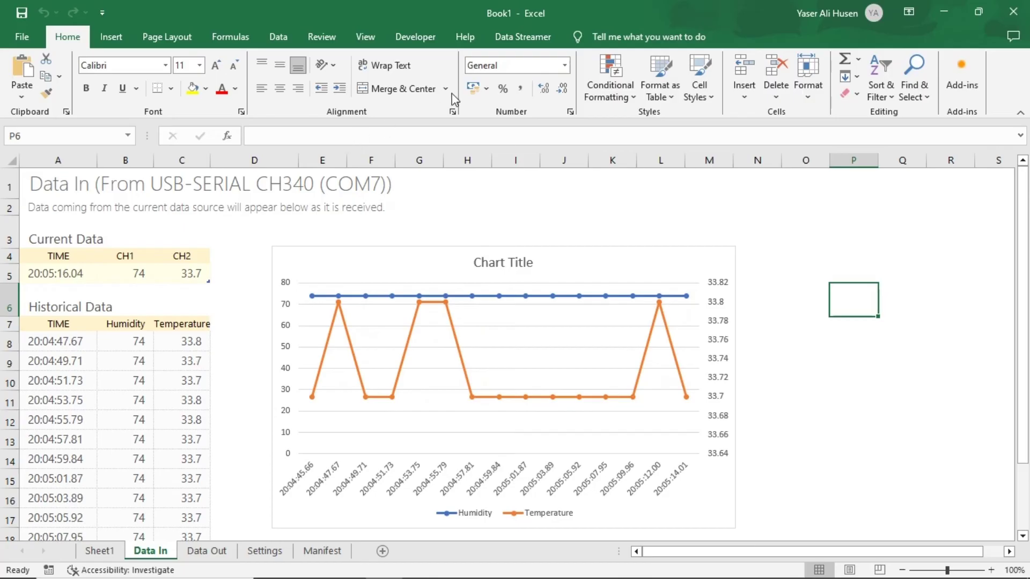
{"action": "left_click", "coordinate": [522, 36]}
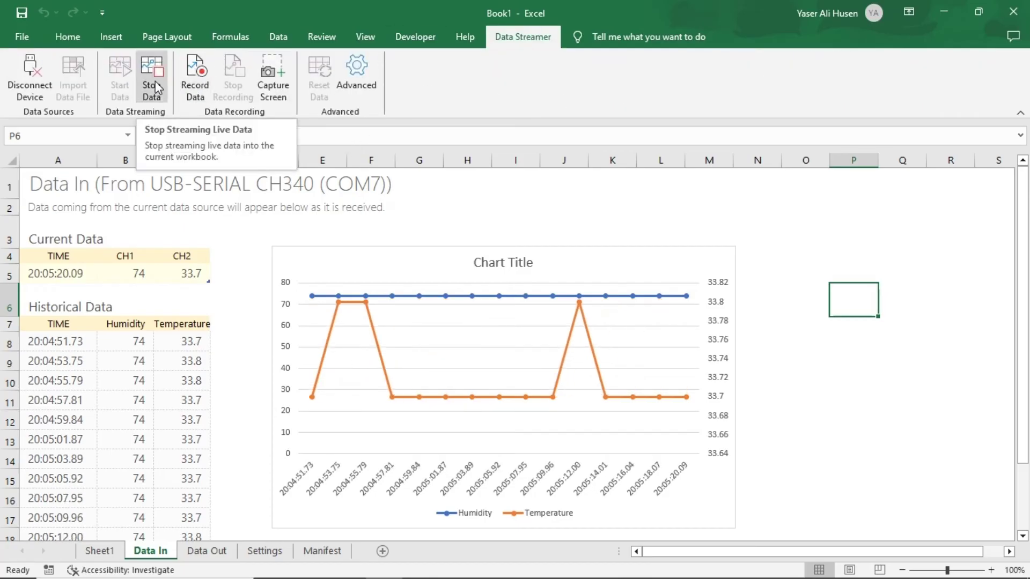
- Record the streamed readings, stop, and save them as a CSV in Downloads
{"action": "left_click", "coordinate": [197, 85]}
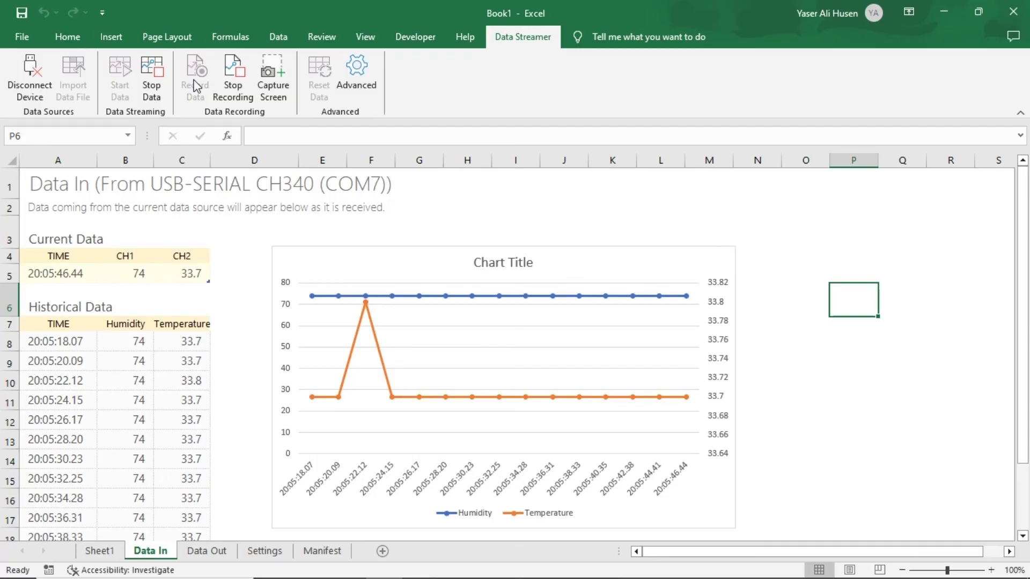
{"action": "left_click", "coordinate": [233, 85]}
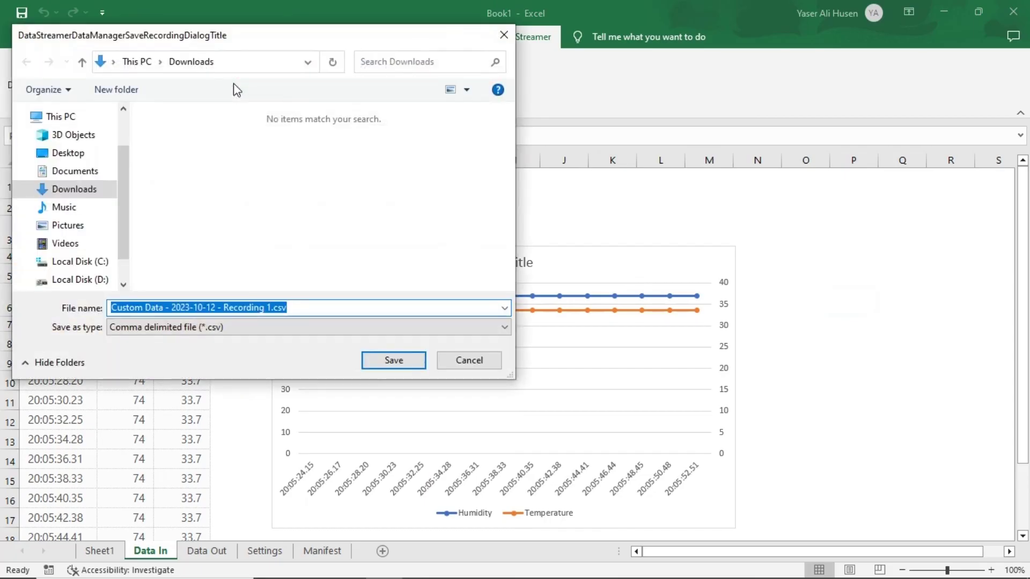
{"action": "left_click", "coordinate": [412, 362]}
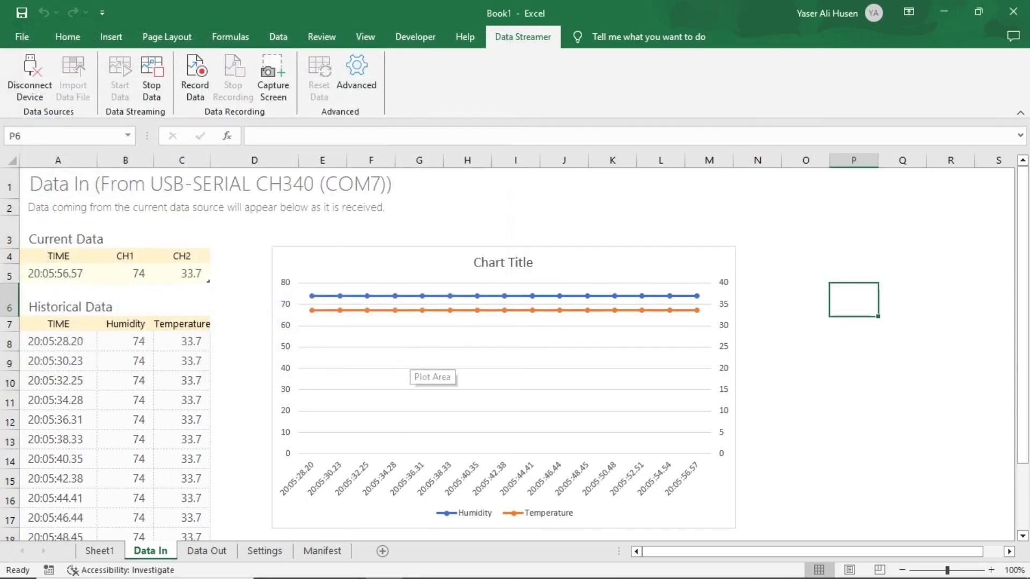
- Open Custom Data - 2023-10-12 - Recording 1.csv from the Downloads folder in Excel
{"action": "left_click", "coordinate": [310, 564]}
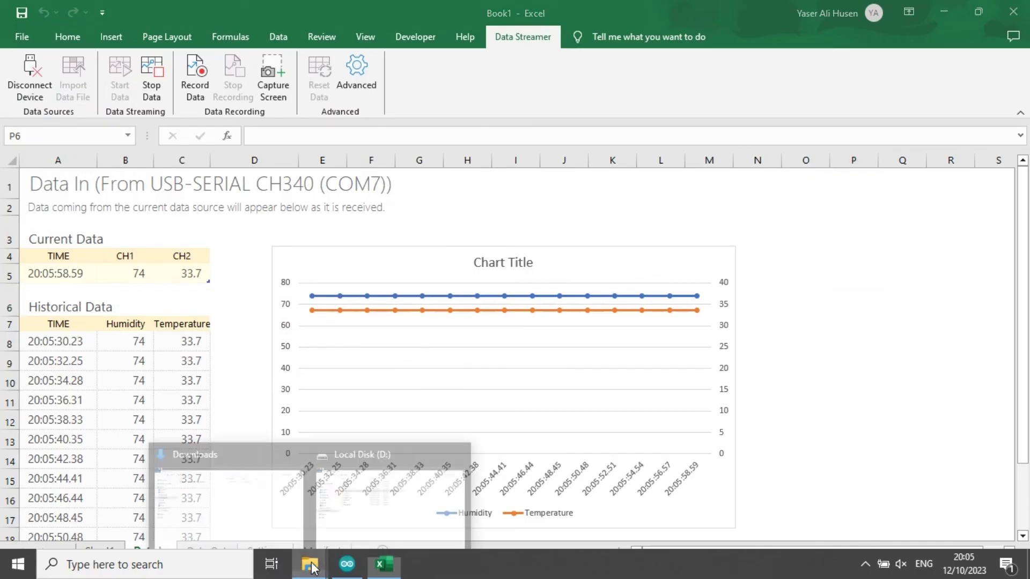
{"action": "left_click", "coordinate": [271, 520]}
{"action": "left_click", "coordinate": [270, 101]}
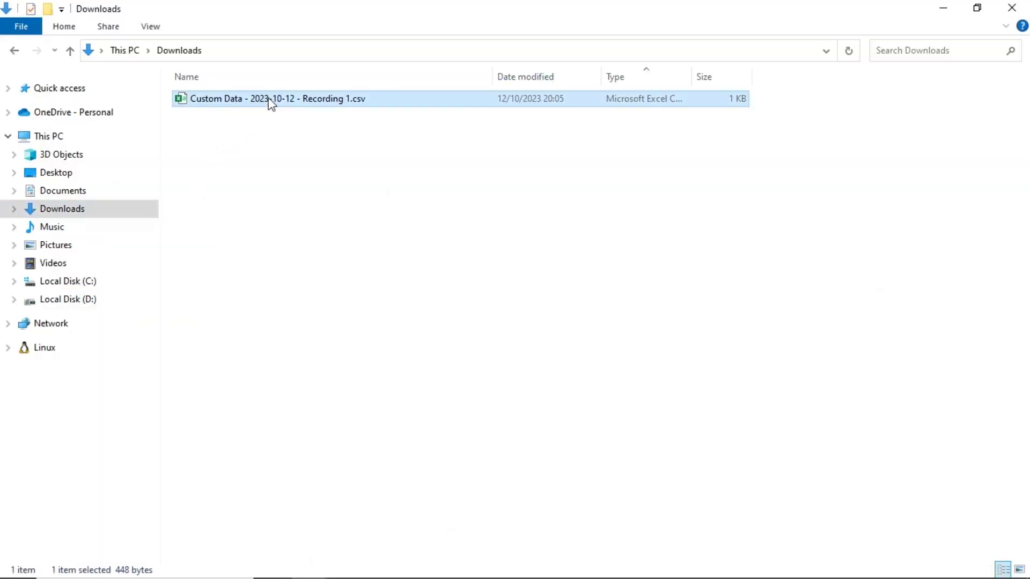
{"action": "double_click", "coordinate": [270, 100]}
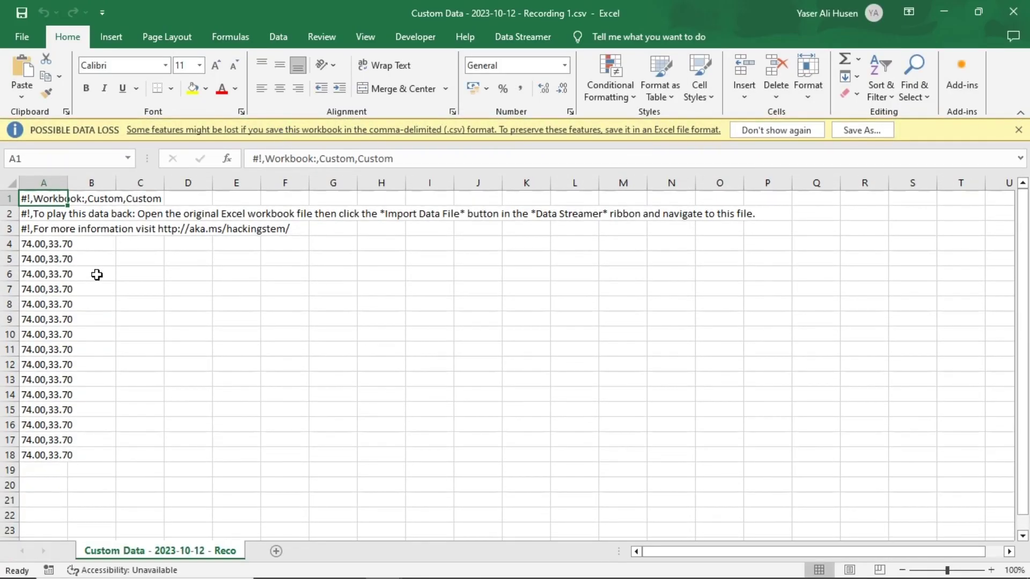
- Inspect the 74.00,33.70 readings in A4:A18, then close the CSV without saving
{"action": "left_click", "coordinate": [87, 272]}
{"action": "left_click", "coordinate": [42, 244]}
{"action": "left_click_drag", "start_coordinate": [42, 244], "coordinate": [46, 455]}
{"action": "left_click", "coordinate": [239, 417]}
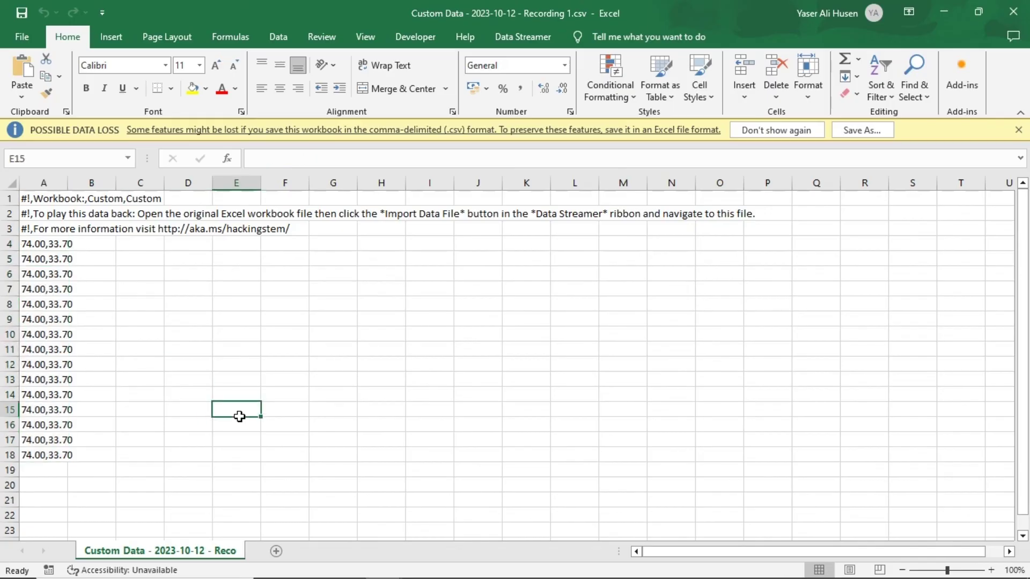
{"action": "left_click", "coordinate": [1012, 13]}
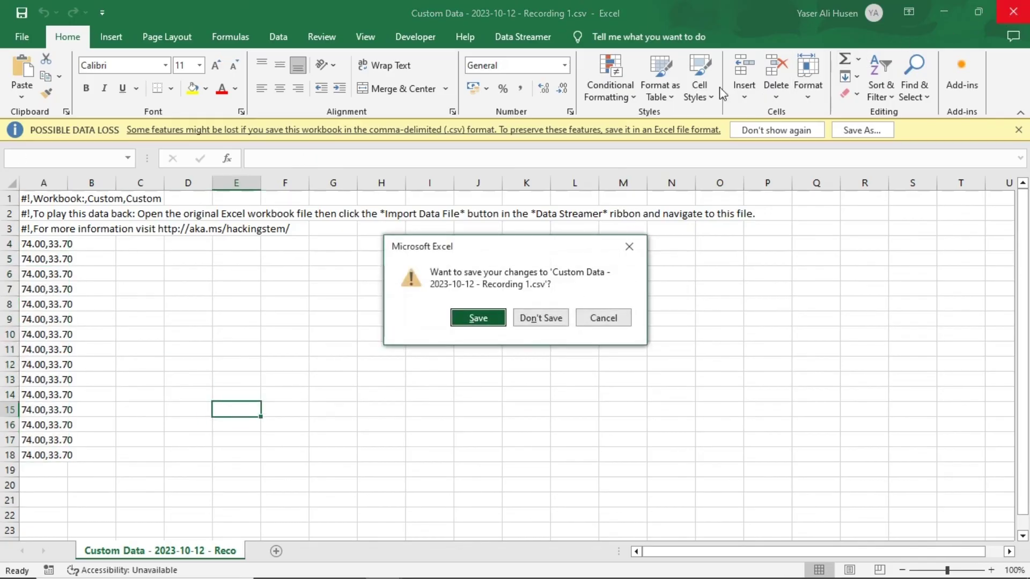
{"action": "left_click", "coordinate": [540, 317]}
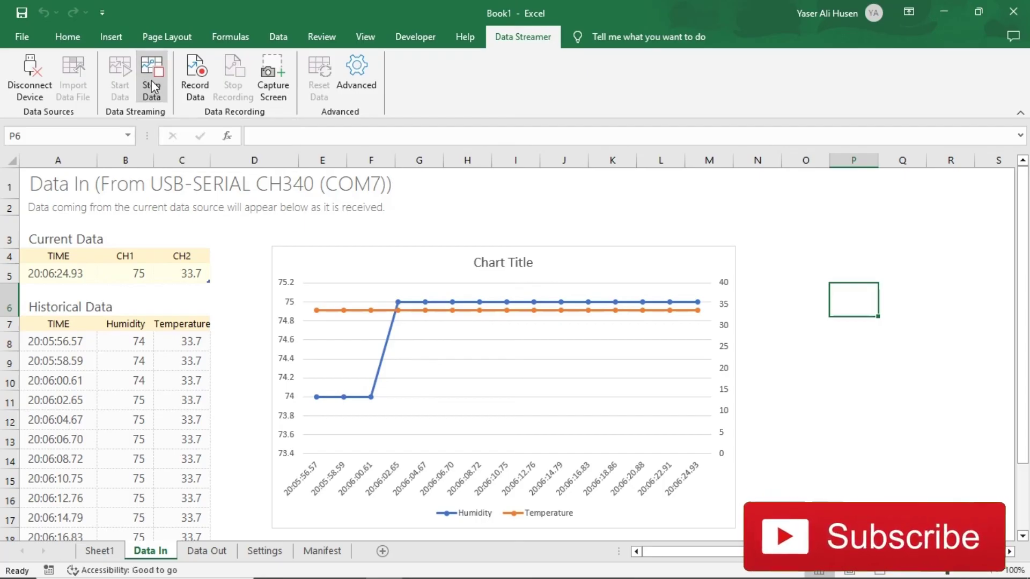
- Stop Data Streamer's live feed, freezing readings and chart at 20:06:24.93
{"action": "left_click", "coordinate": [151, 79]}
{"action": "left_click", "coordinate": [506, 201]}
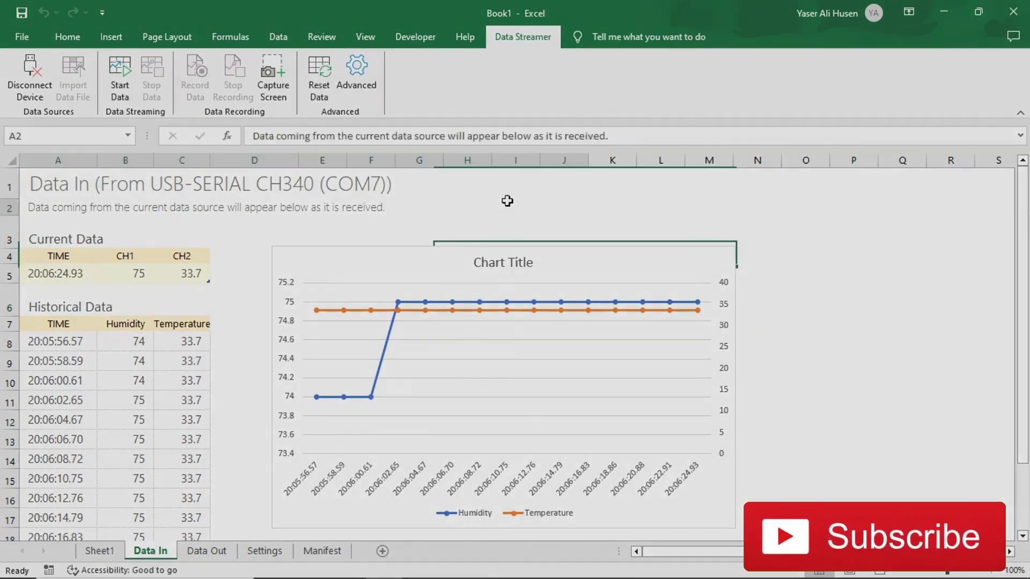